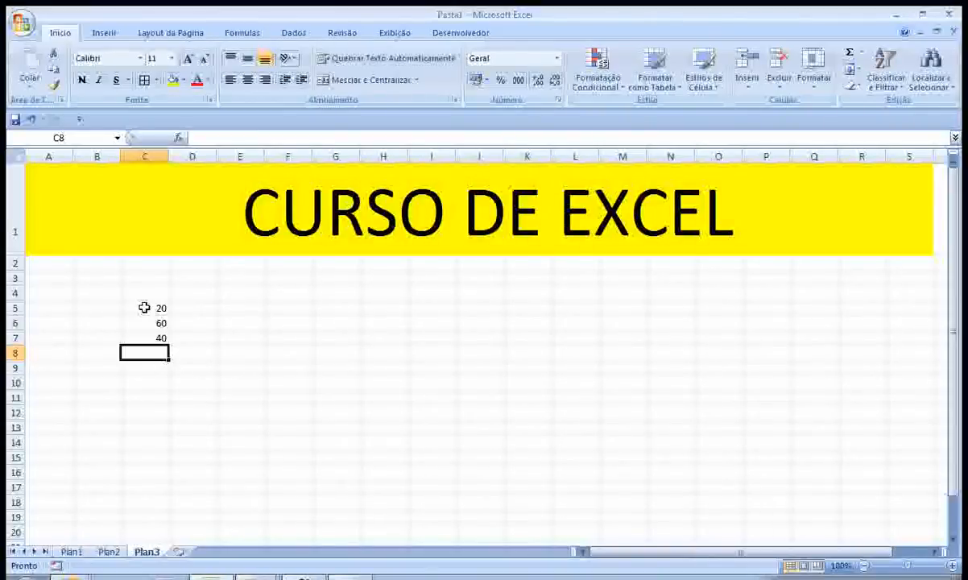
- Enter 30 in cell C8, directly below the 40
text(30)
key(Return)
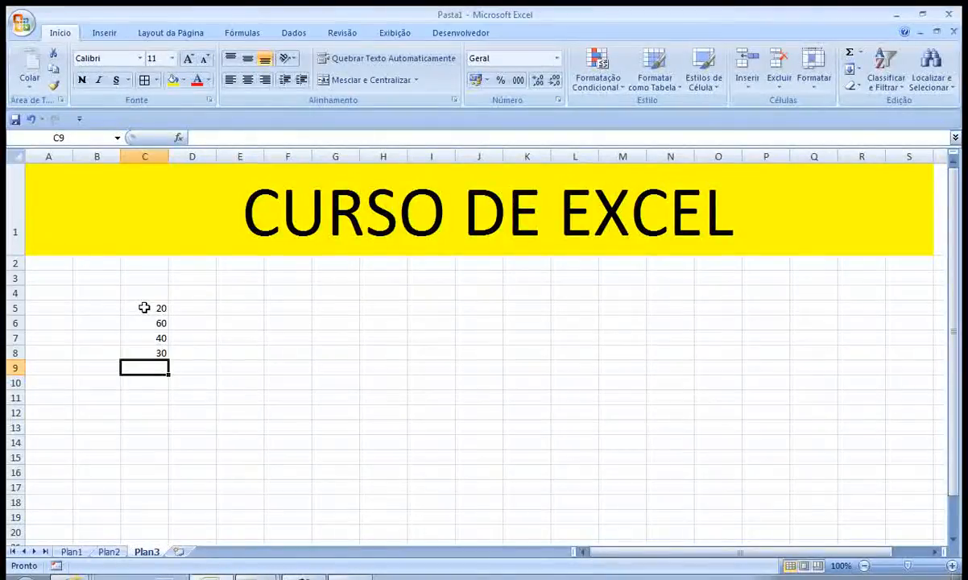
drag(152, 305, 147, 354)
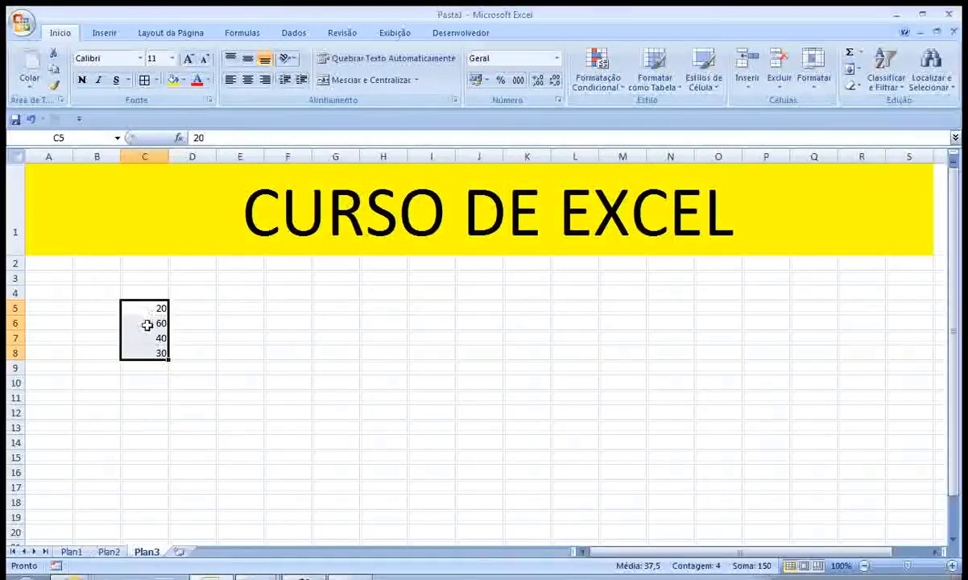
click(147, 324)
click(148, 336)
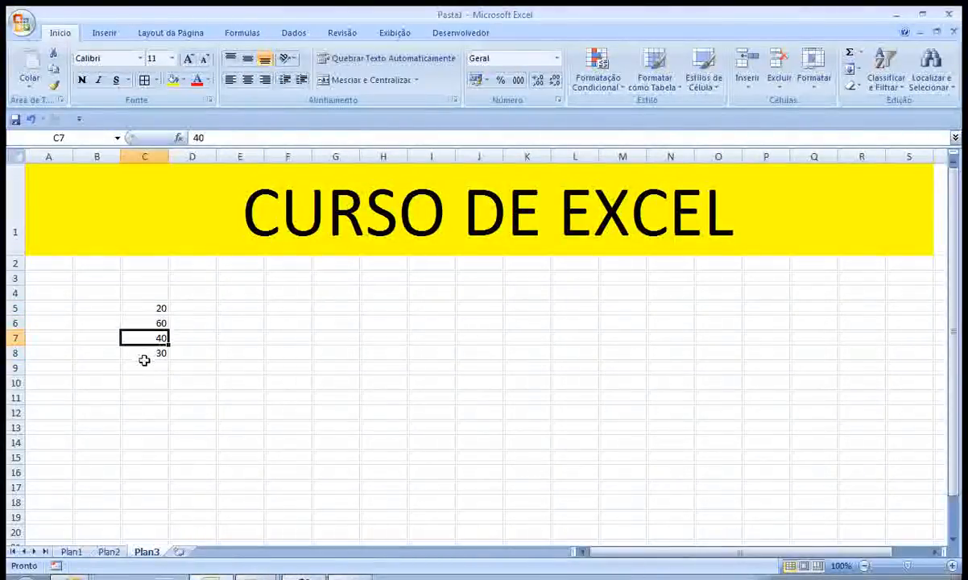
click(143, 353)
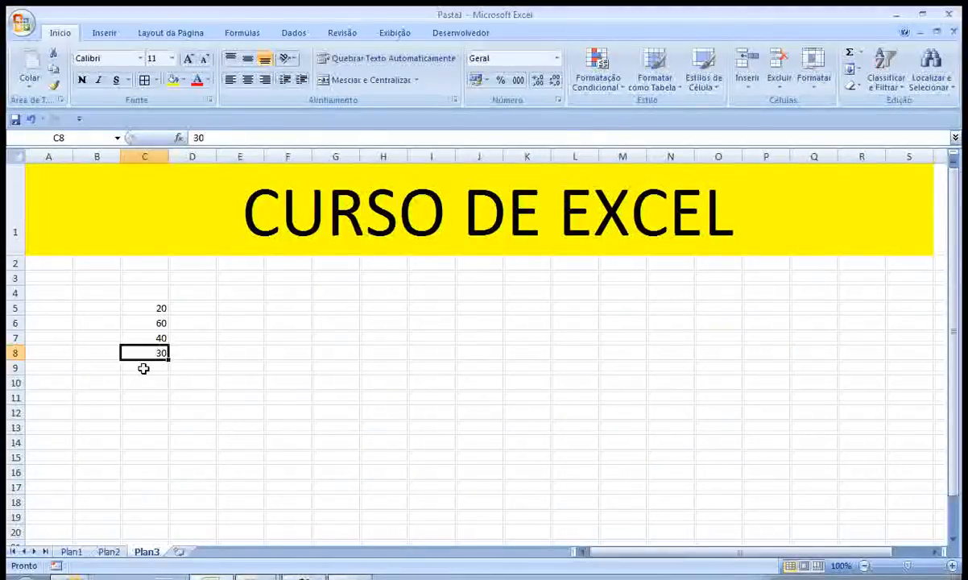
- Enter the label "SOMA=" in cell B10, below the list of numbers
click(106, 382)
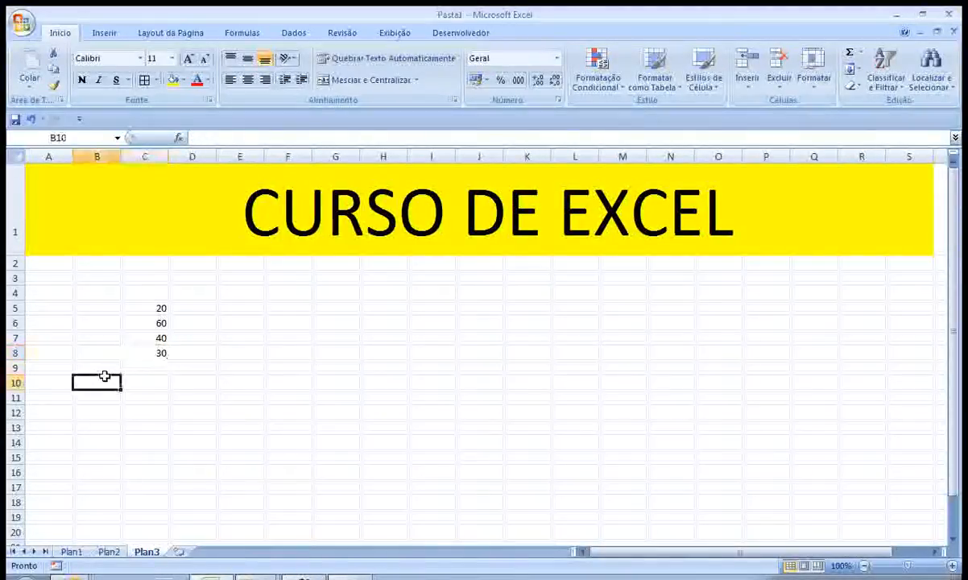
text(SOMA)
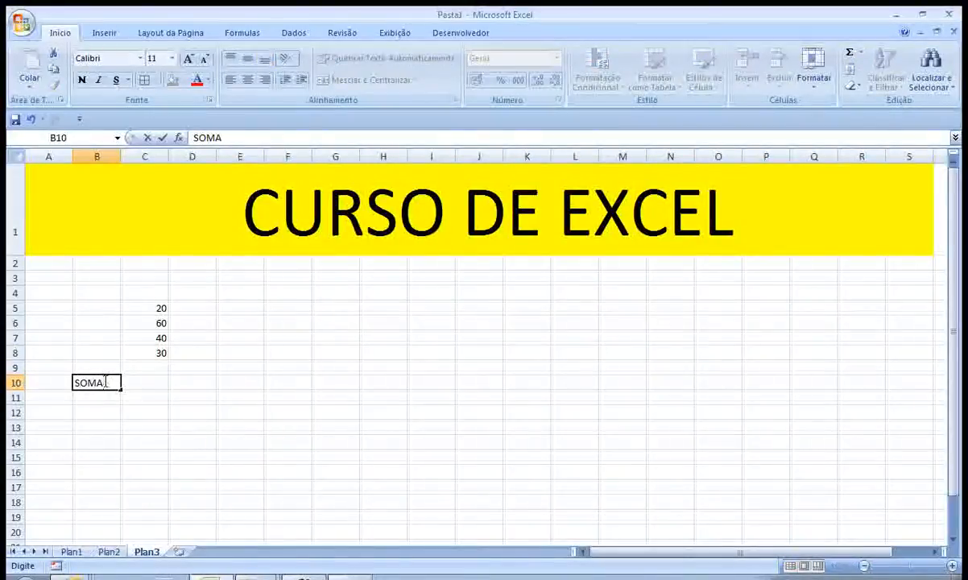
text(=)
key(Return)
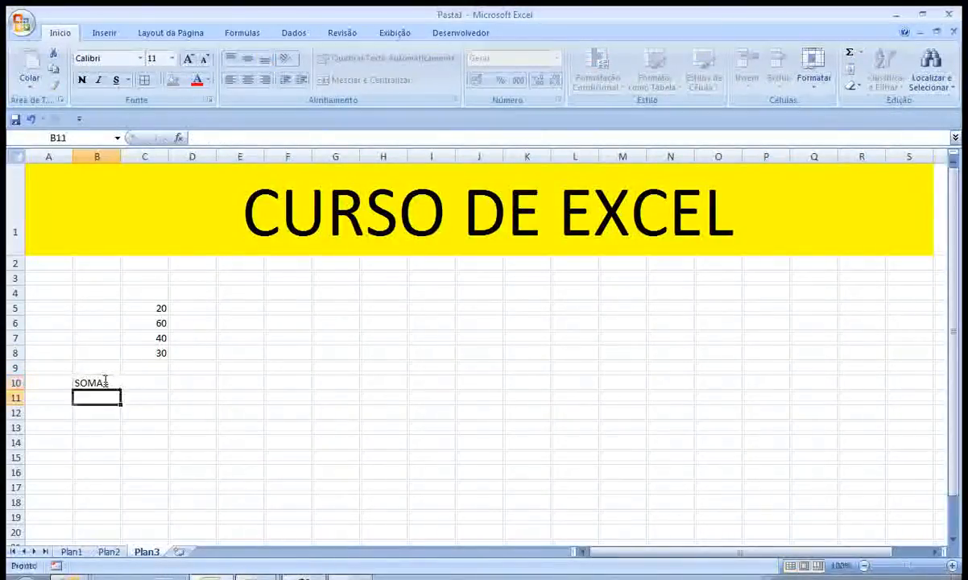
- Add the four numbers cell by cell in C10 with the formula =C5+C6+C7+C8
click(104, 382)
key(Right)
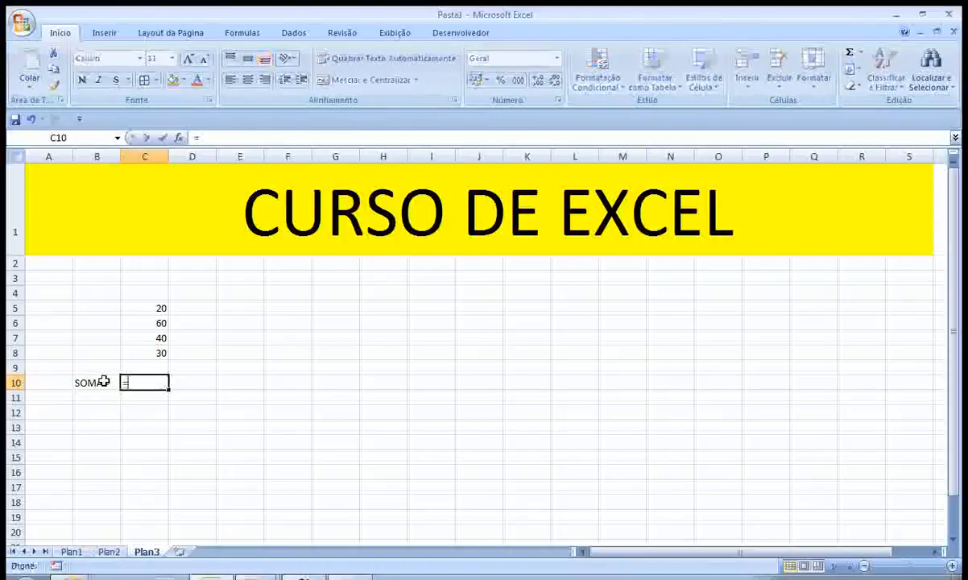
text(=)
click(155, 306)
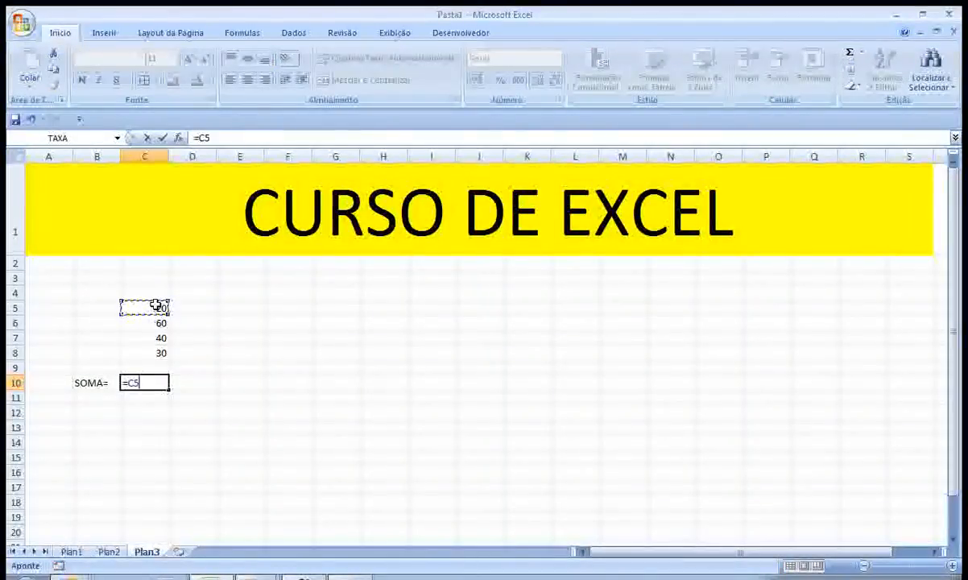
text(+)
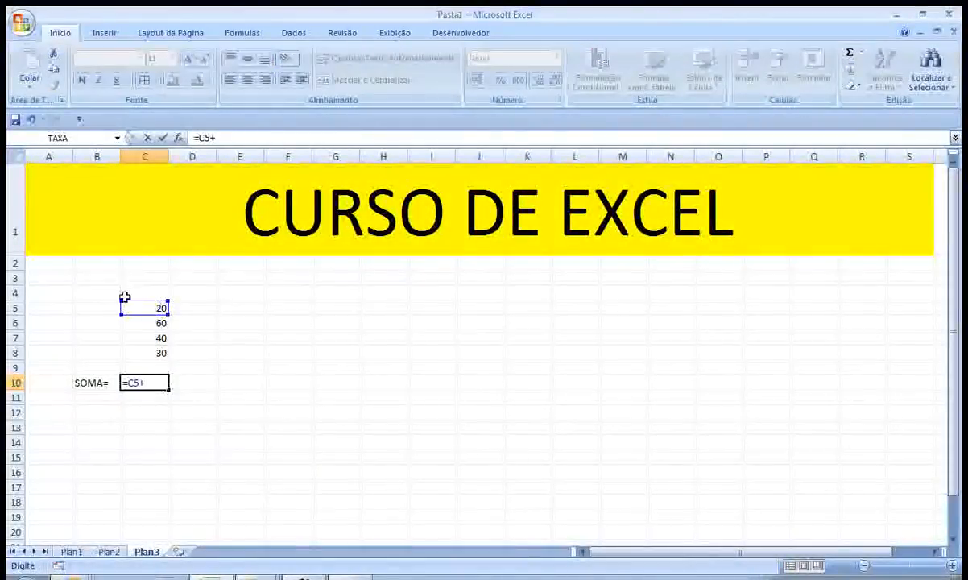
click(129, 323)
text(+)
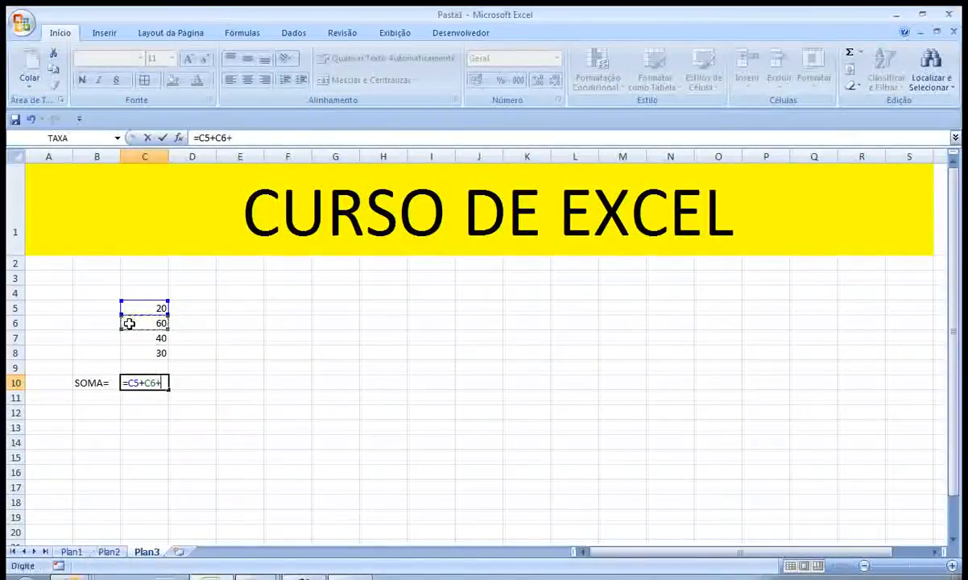
click(141, 337)
text(+)
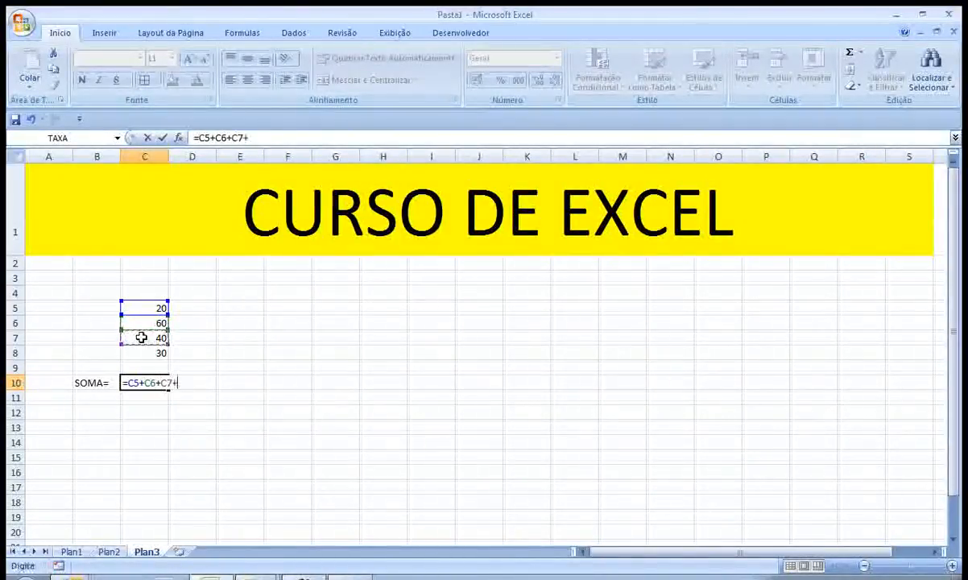
click(149, 354)
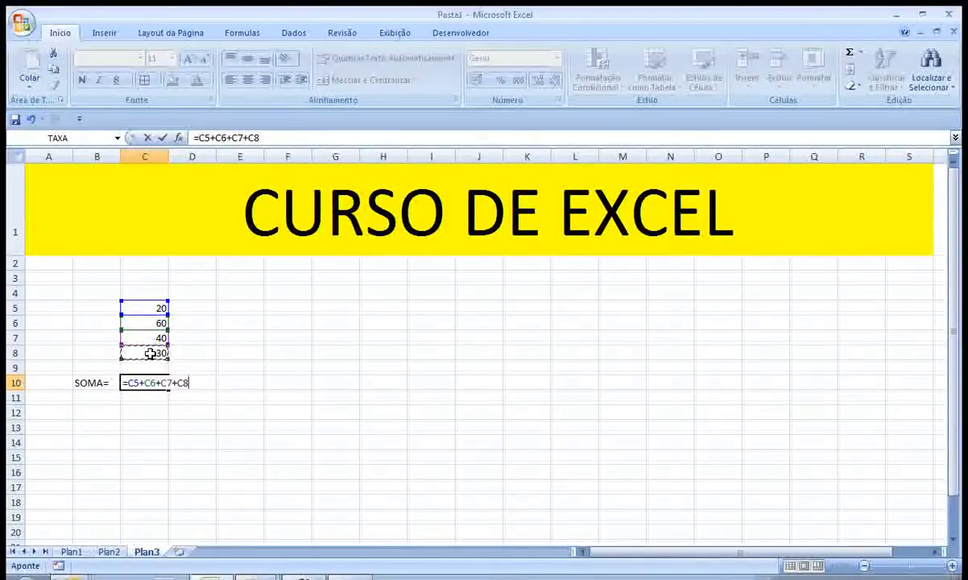
key(Return)
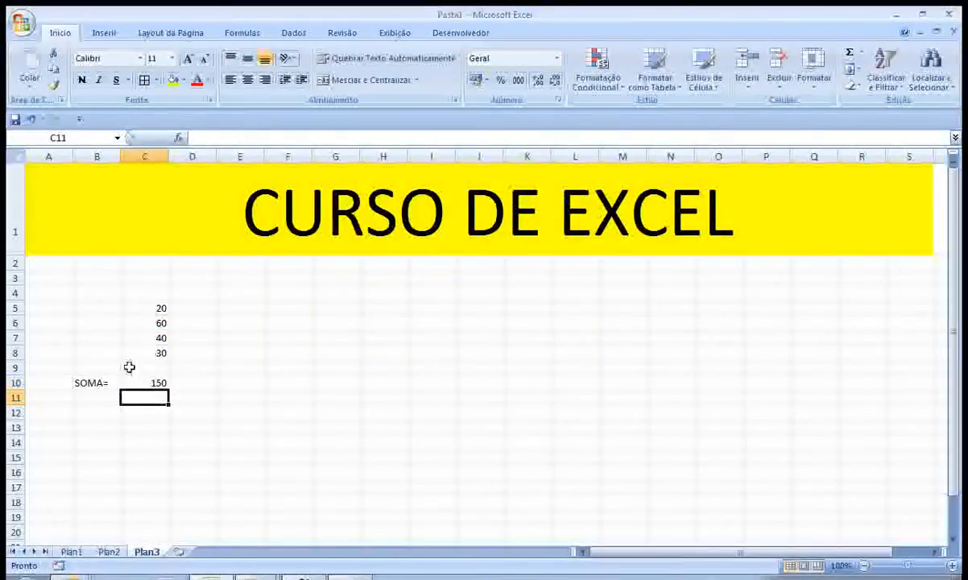
- Copy the "SOMA=" label from B10 to cell B12
click(94, 384)
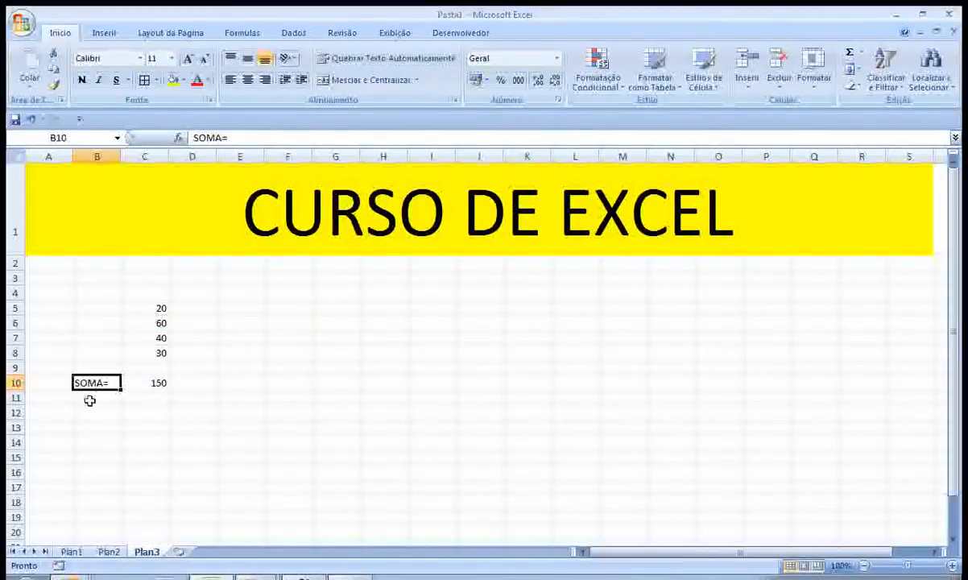
key(ctrl+c)
click(87, 410)
key(ctrl+v)
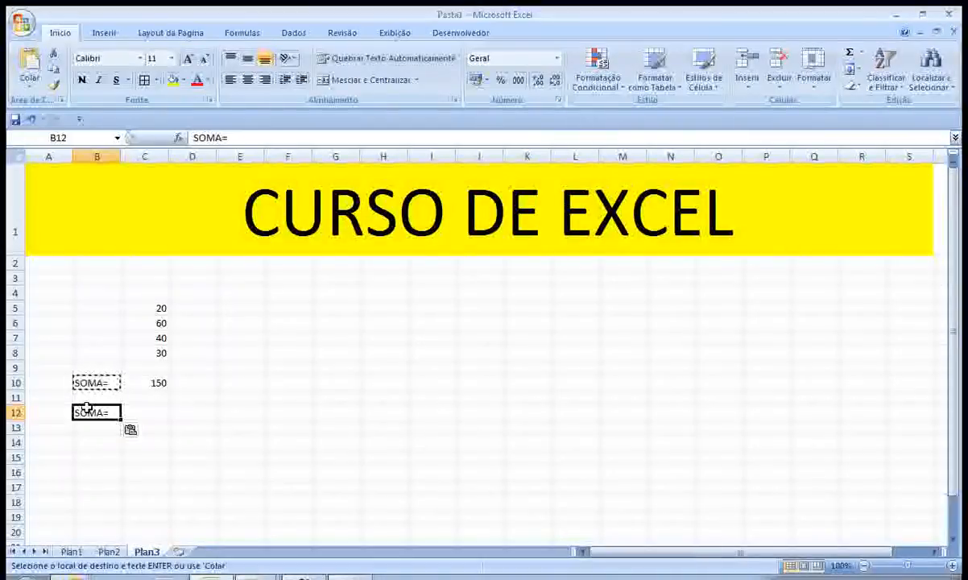
- Total the four numbers in cell C12 with the function =SOMA(C5:C8)
click(135, 412)
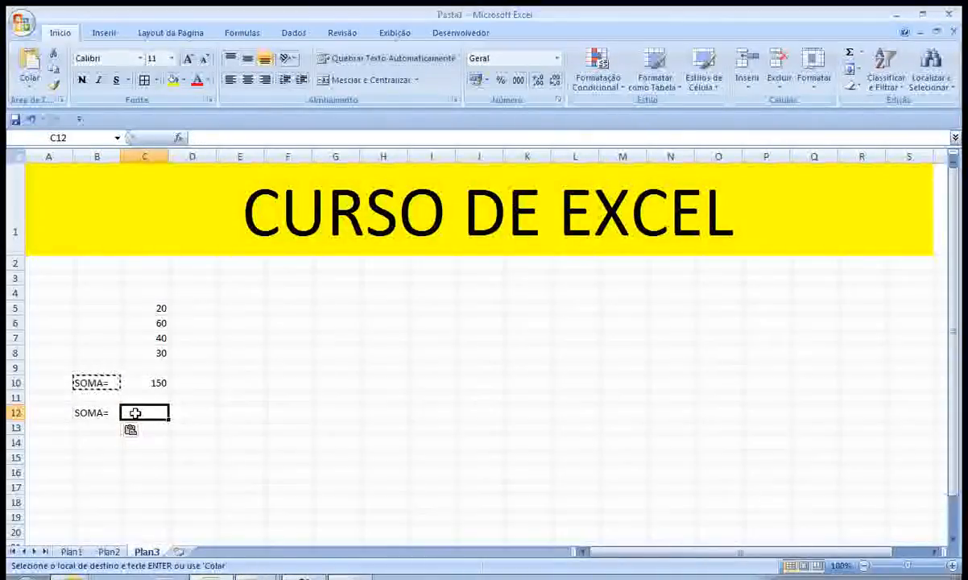
text(=SOMA)
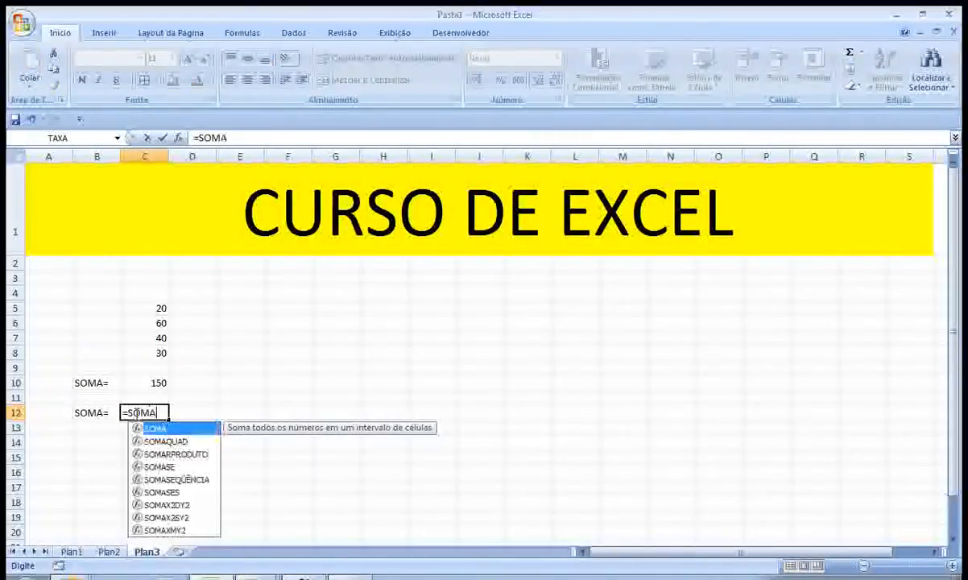
text(()
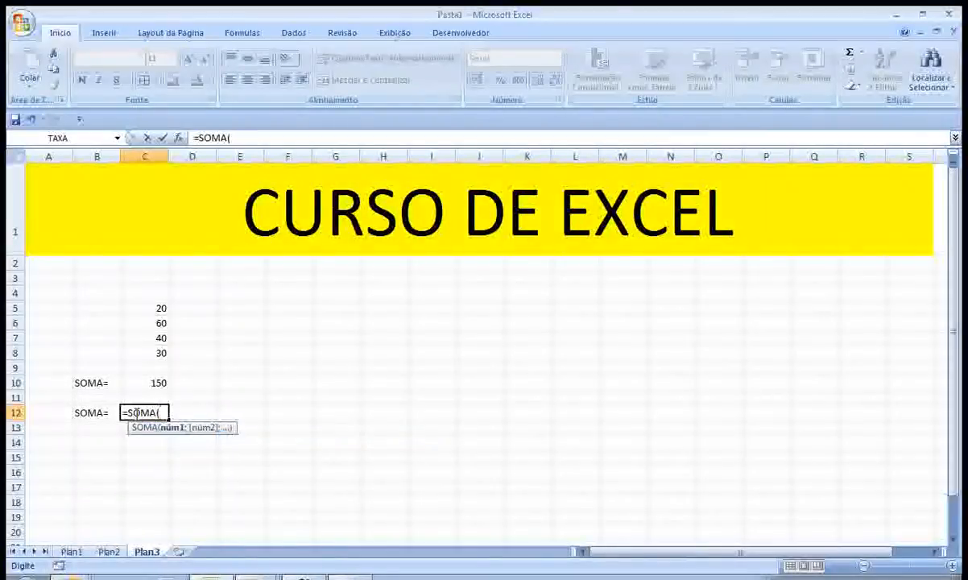
drag(144, 309, 146, 352)
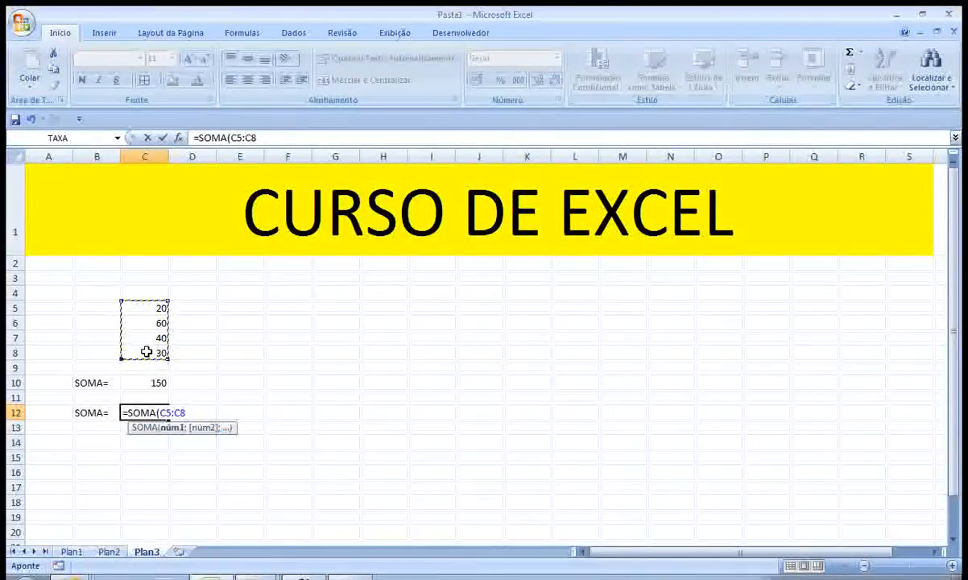
text())
key(Return)
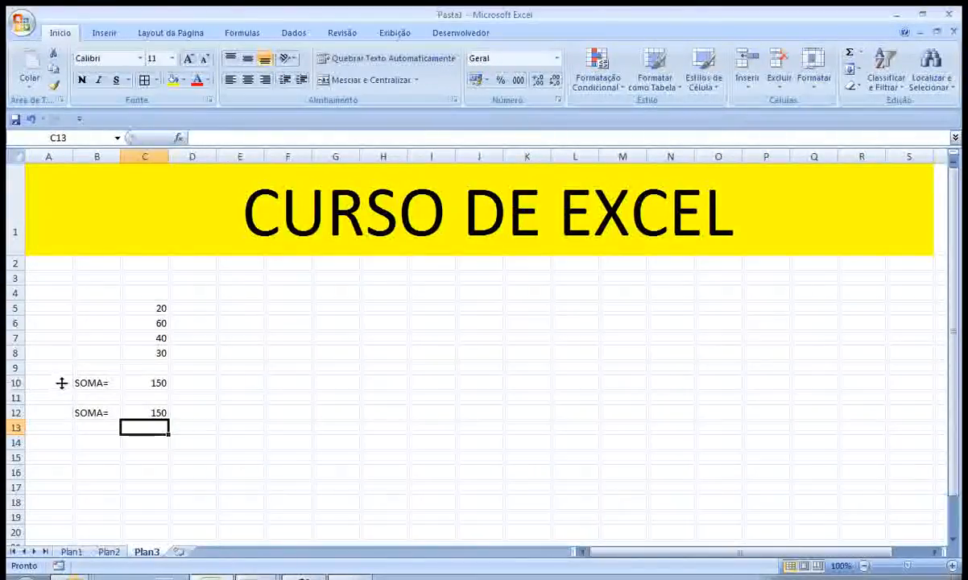
- Change the font color of the first sum's label and result, B10:C10, to red
drag(78, 383, 141, 383)
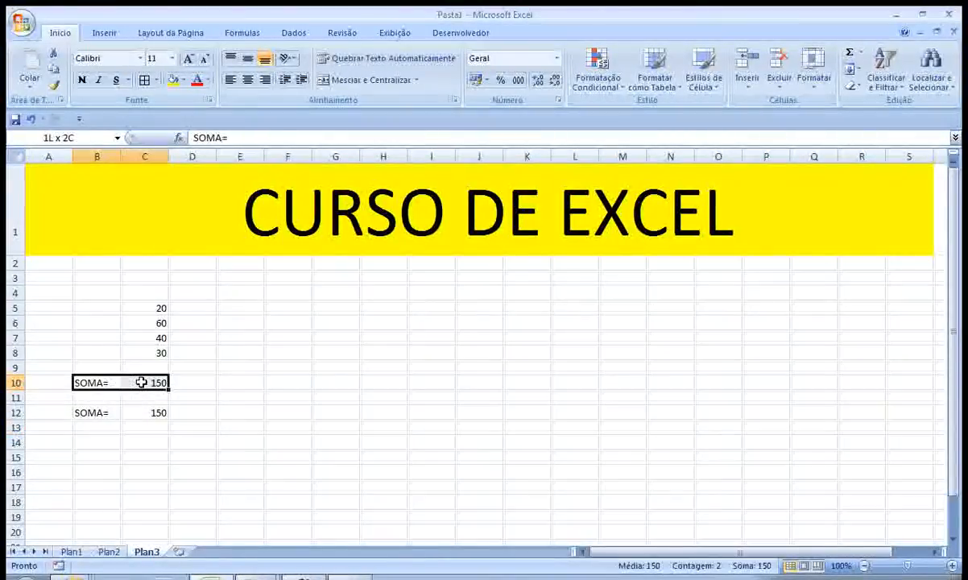
click(197, 80)
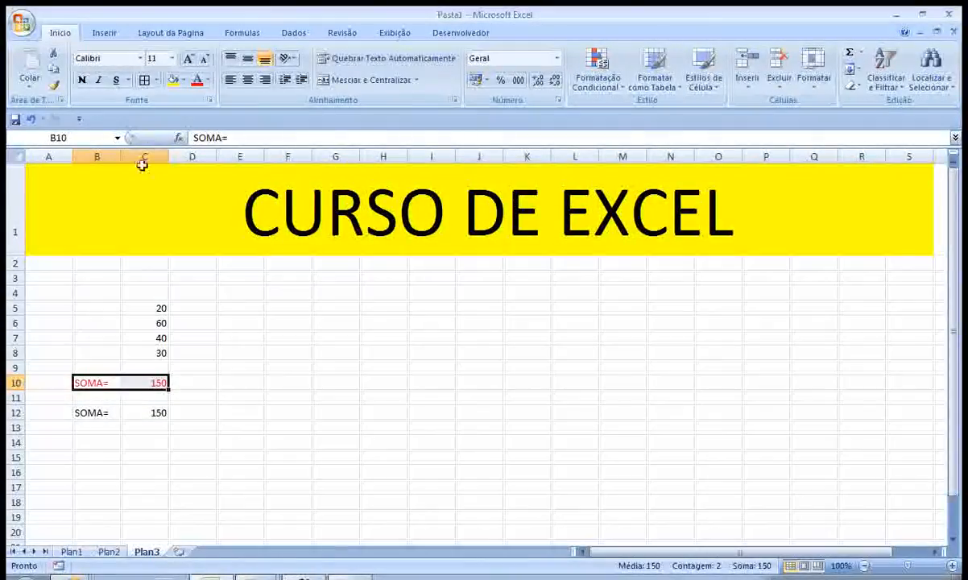
- Enter the label "MÉDIA=" in cell E10, in the same row as the red sum
click(235, 387)
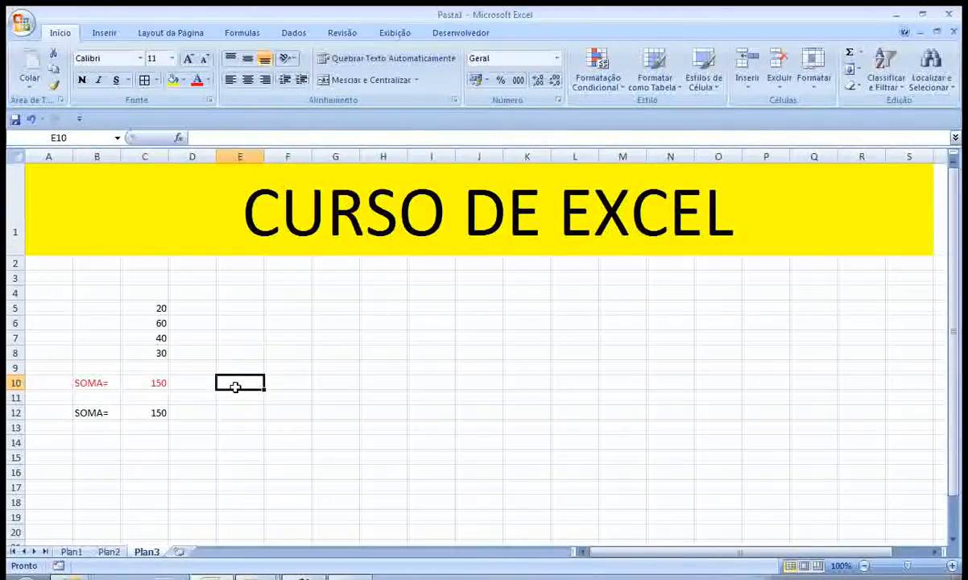
text(MÉDIA)
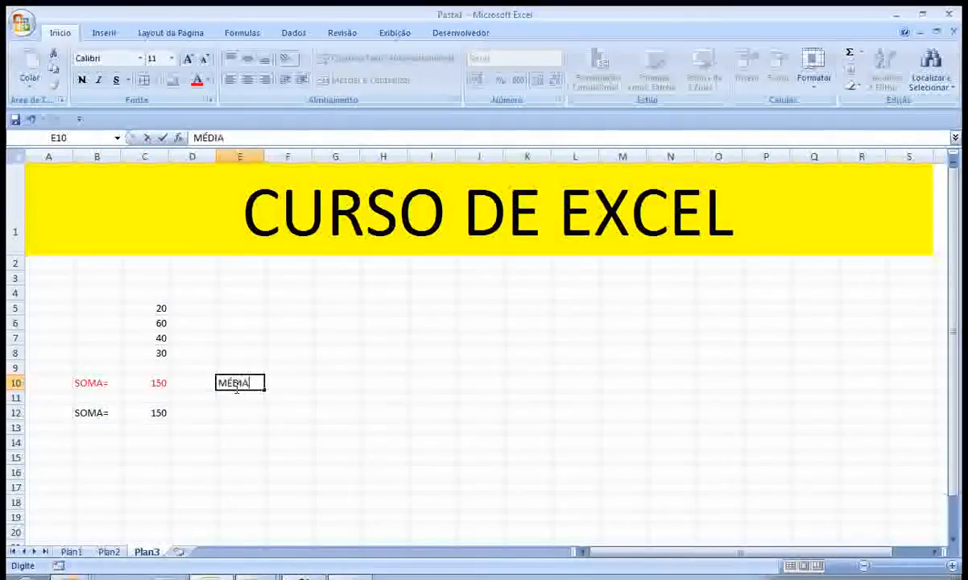
text(=)
key(Return)
- Enter the parenthesized sum =(C5+C6+C7+C8) in cell F10 beside the MÉDIA= label and select that cell again
click(235, 387)
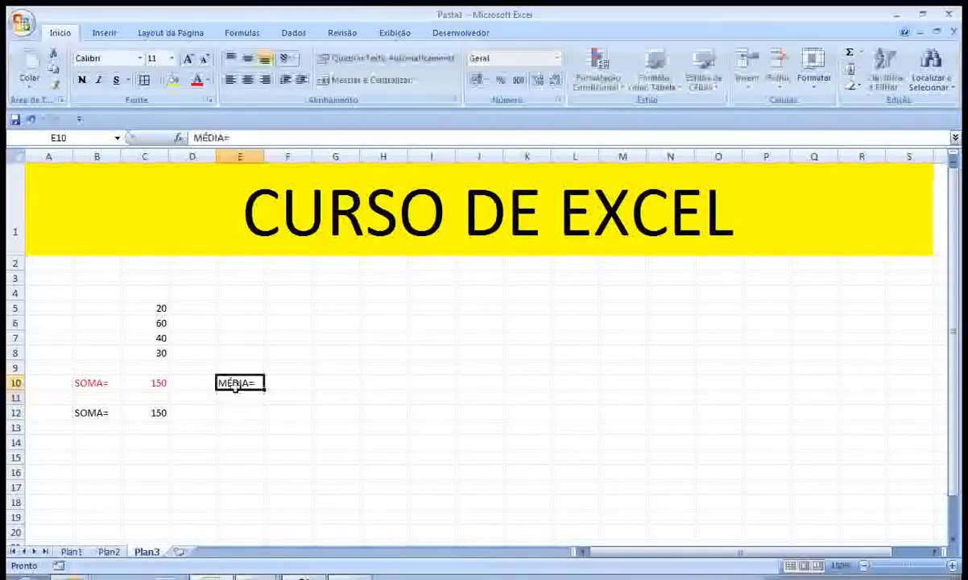
key(Right)
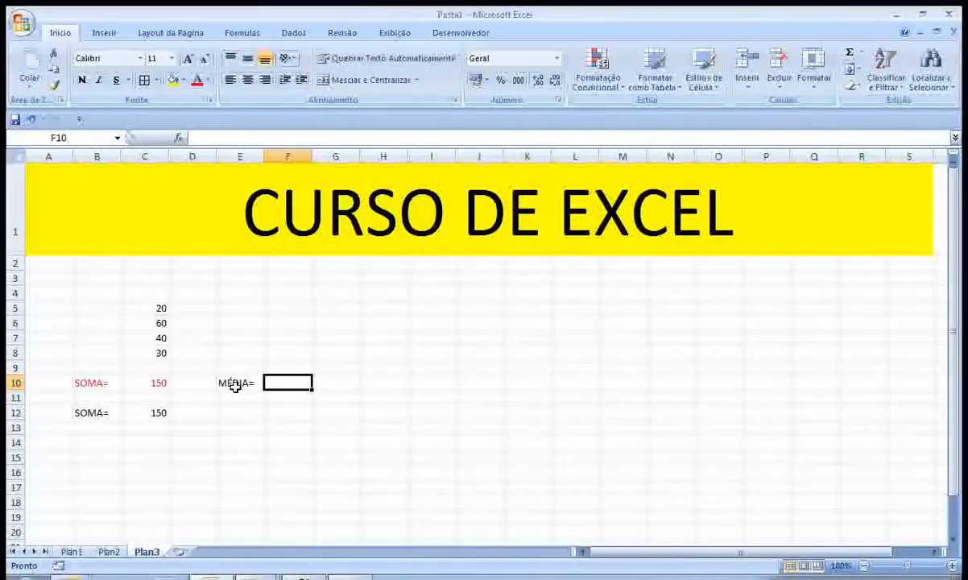
text(=)
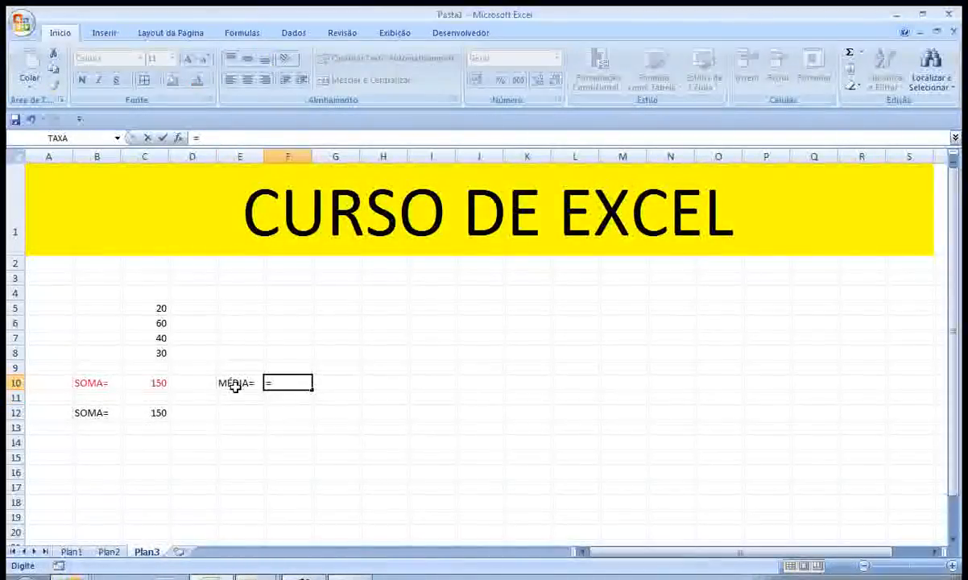
text(()
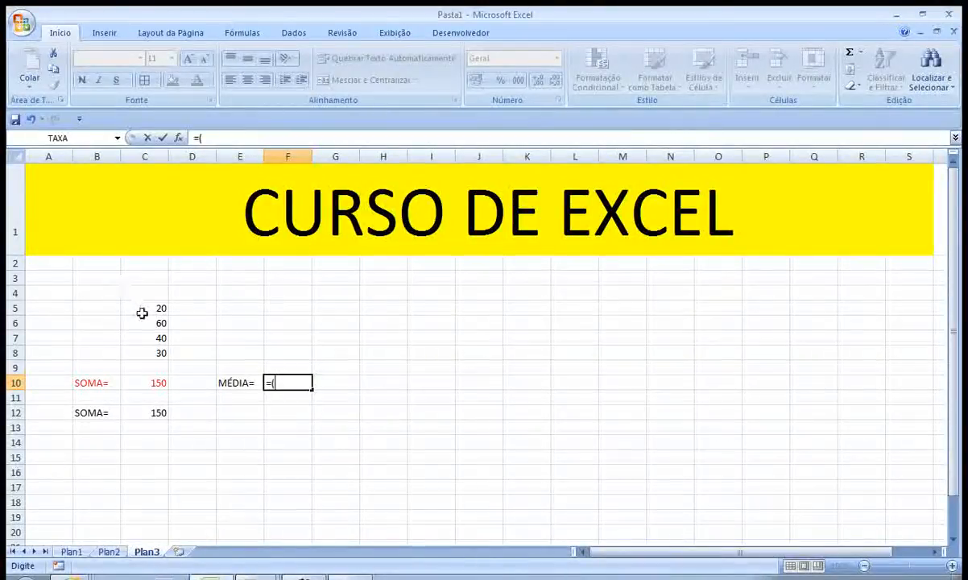
click(142, 312)
text(+)
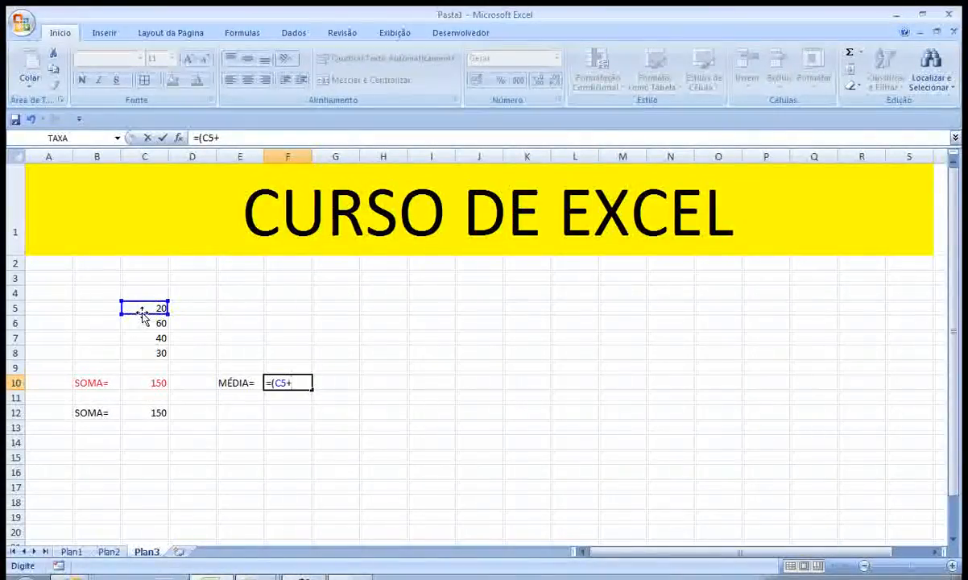
click(147, 324)
text(+)
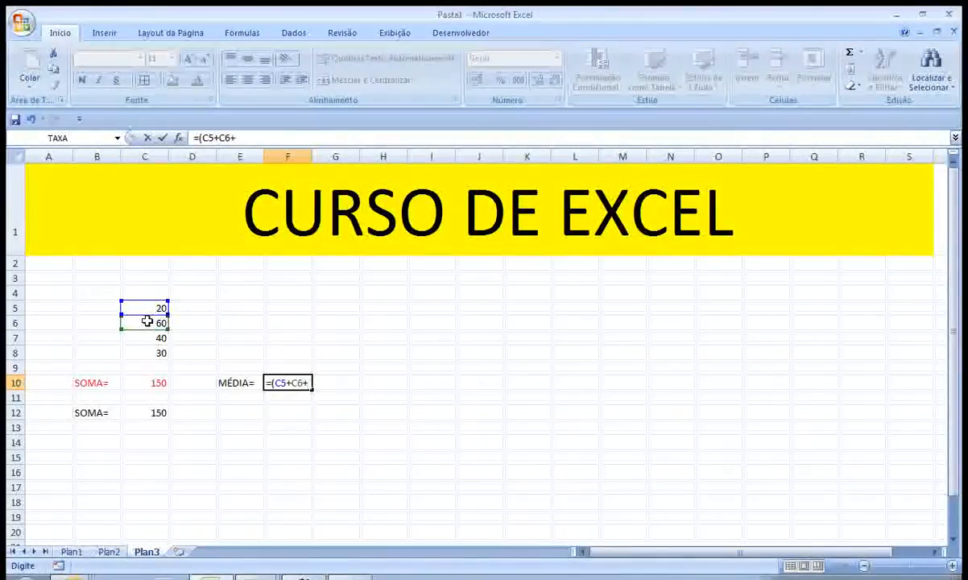
click(147, 337)
text(+)
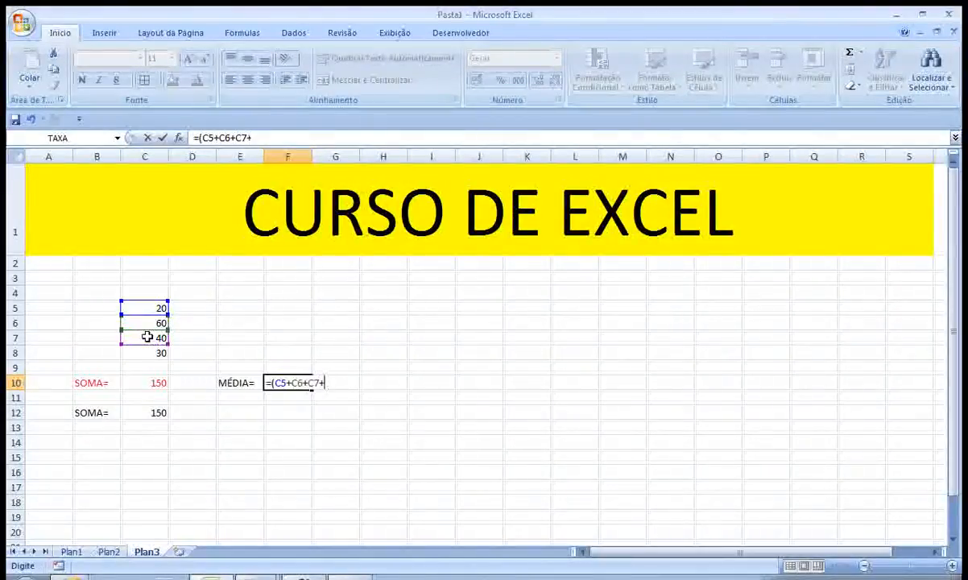
click(150, 354)
text())
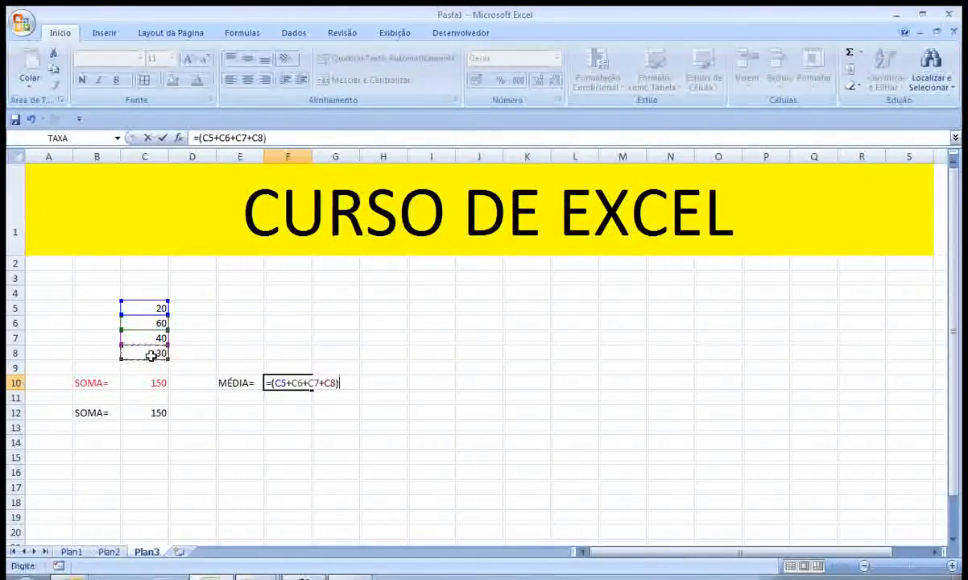
key(Return)
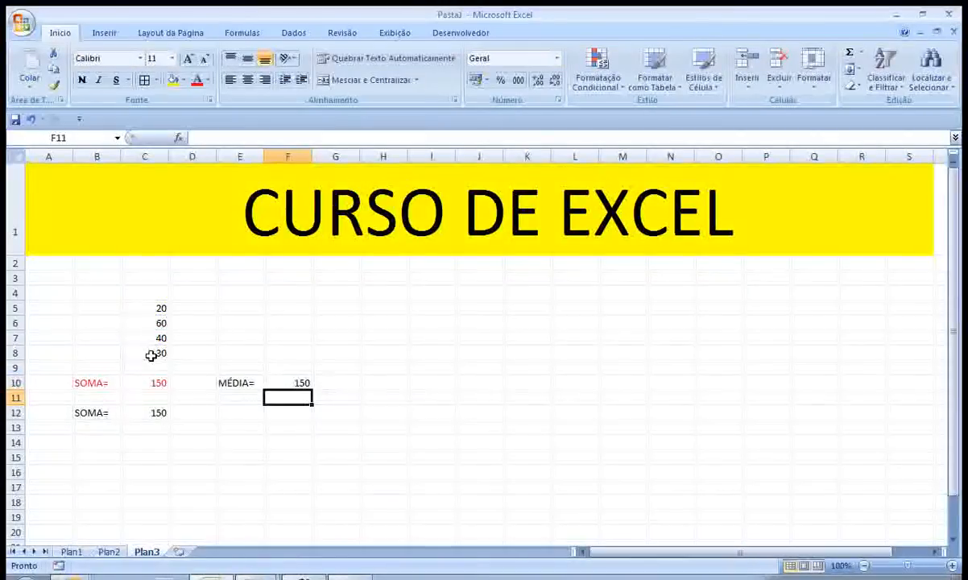
key(Up)
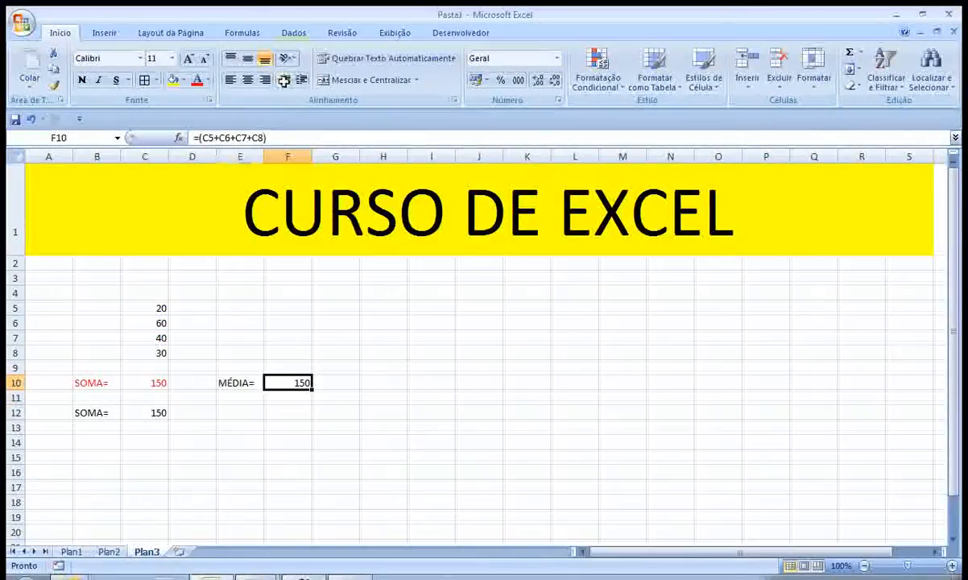
- Extend the parenthesized sum in F10 with a division by 4, making the formula =(C5+C6+C7+C8)/4
click(269, 137)
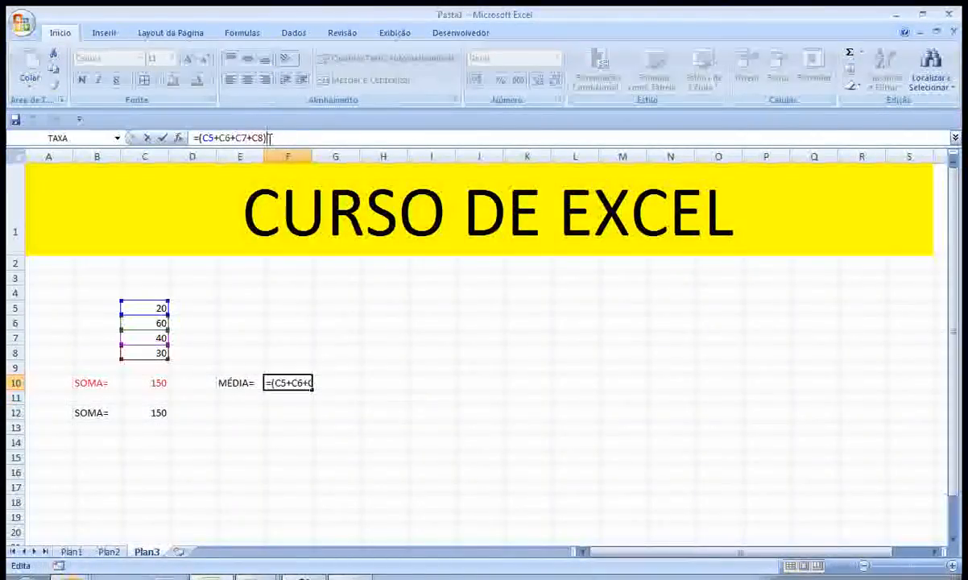
text(/)
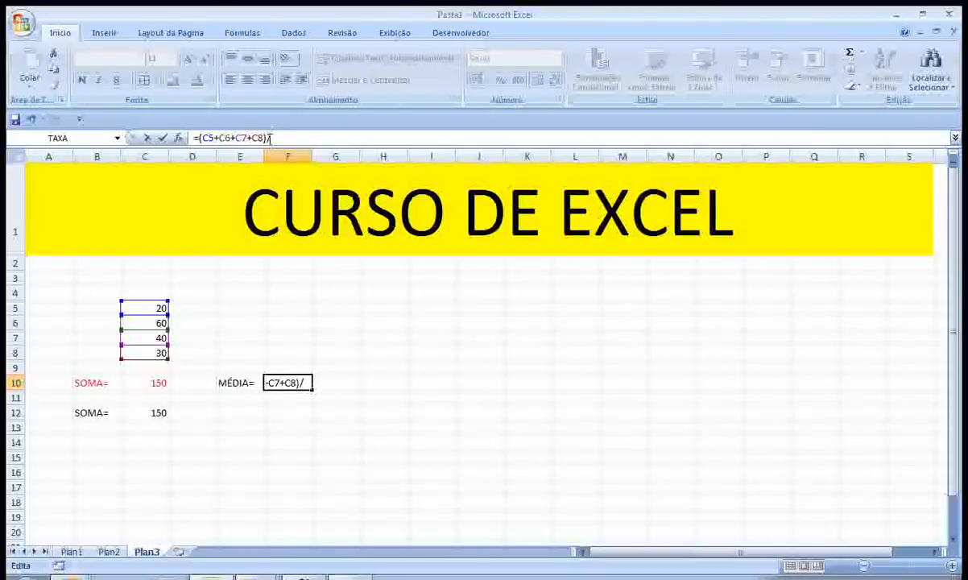
text(4)
key(Return)
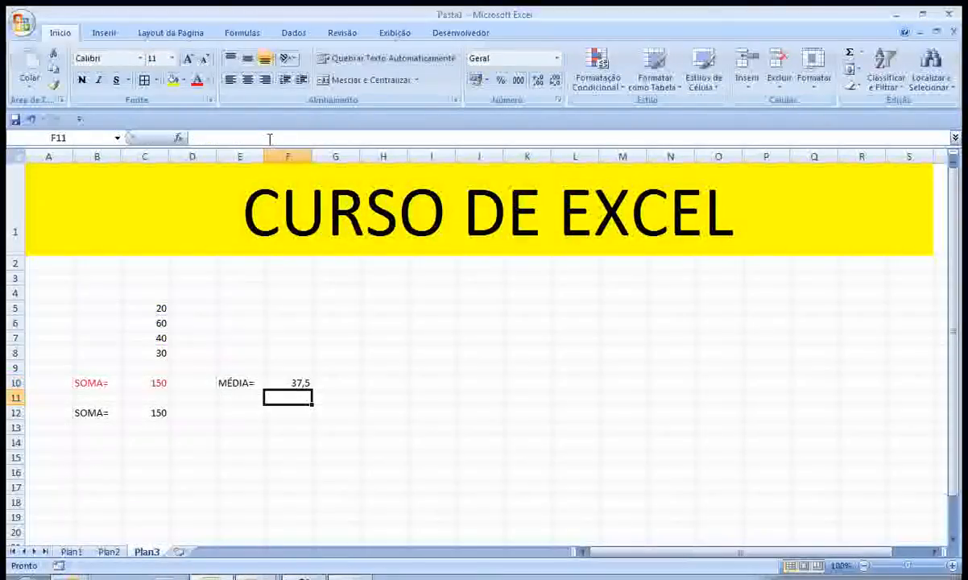
- Enter the label "MÉDIA+" in cell E12, in the same row as the second sum
click(226, 412)
text(M)
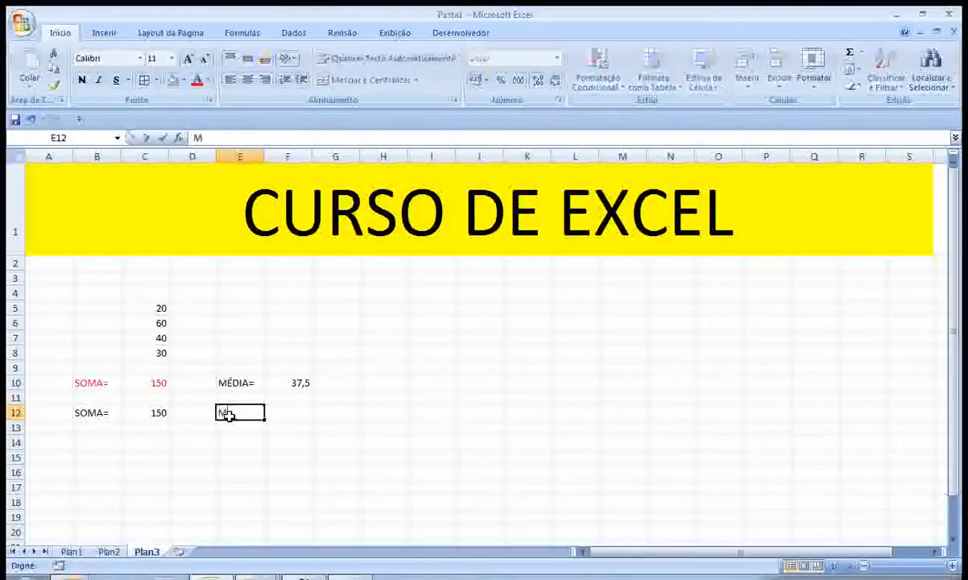
text(ÉDIA+)
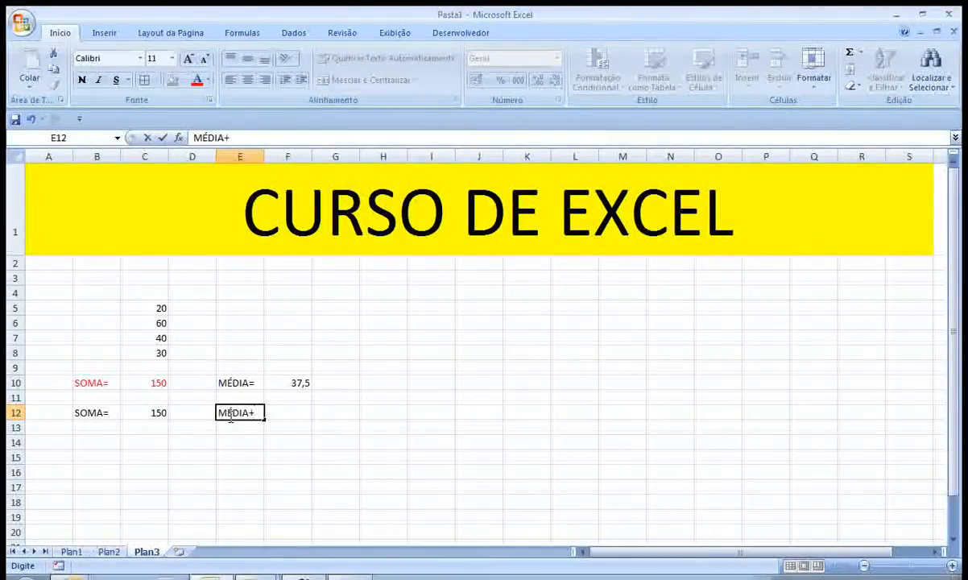
key(Return)
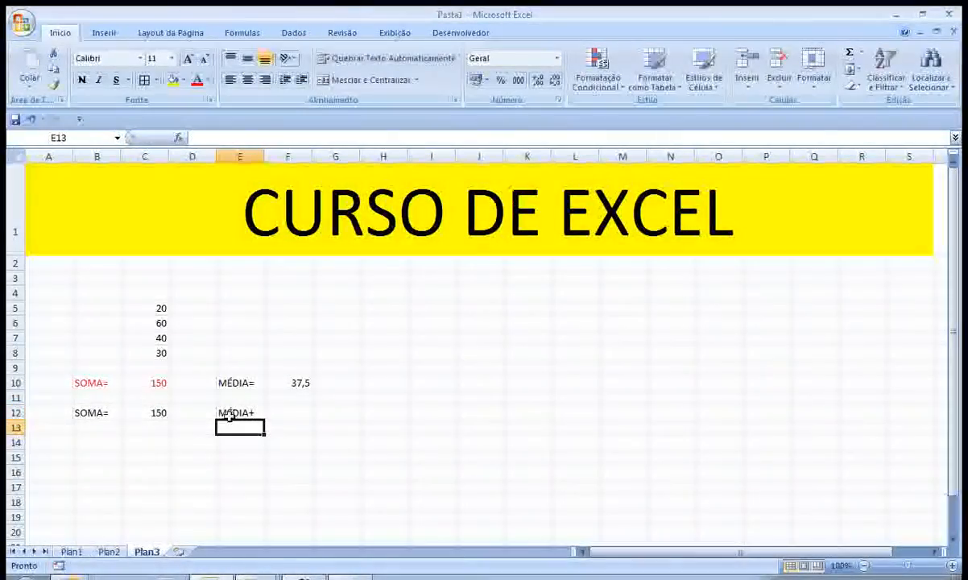
- Average the four numbers in cell F12 with the function =MÉDIA(C5:C8)
click(230, 415)
key(Tab)
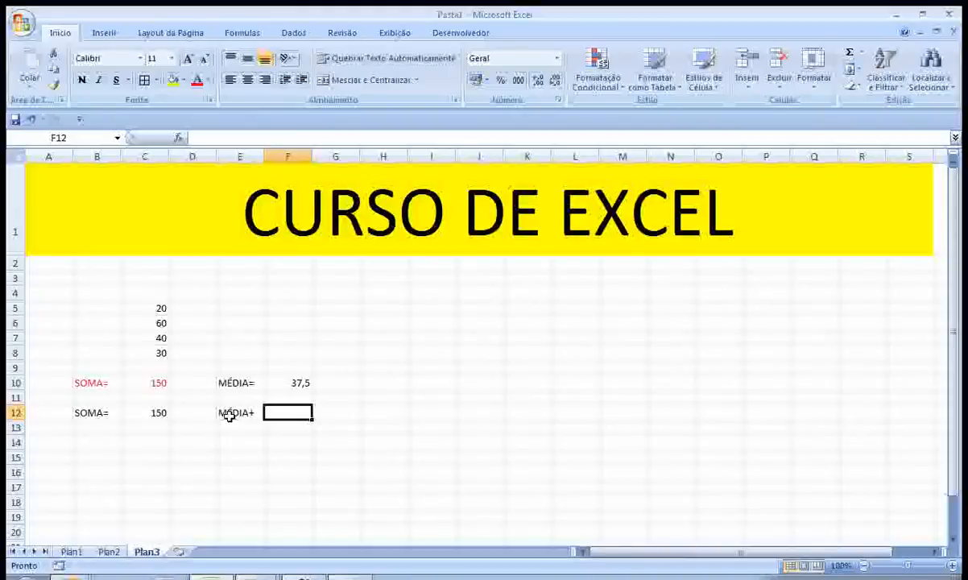
text(=M)
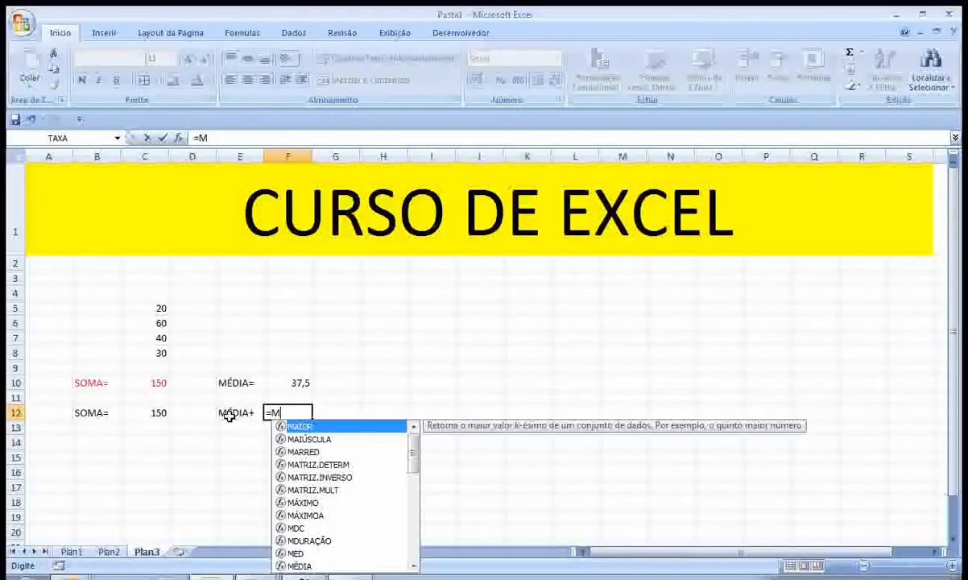
text(É)
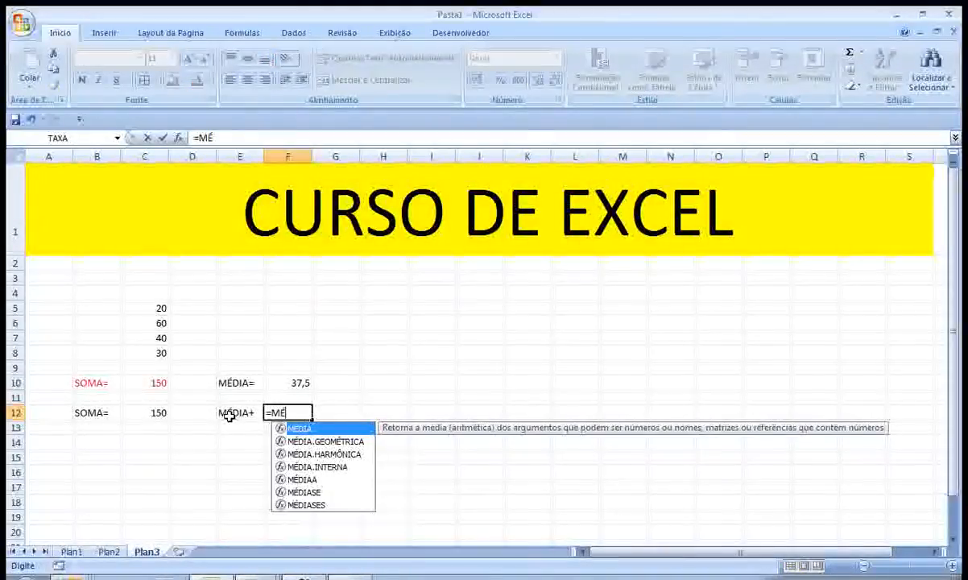
text(DIA)
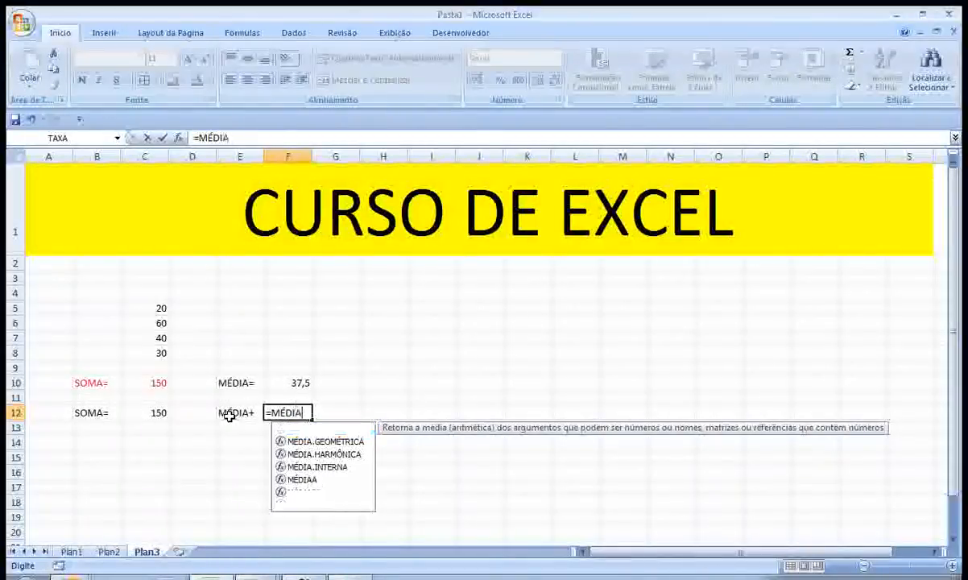
text(()
drag(156, 309, 156, 353)
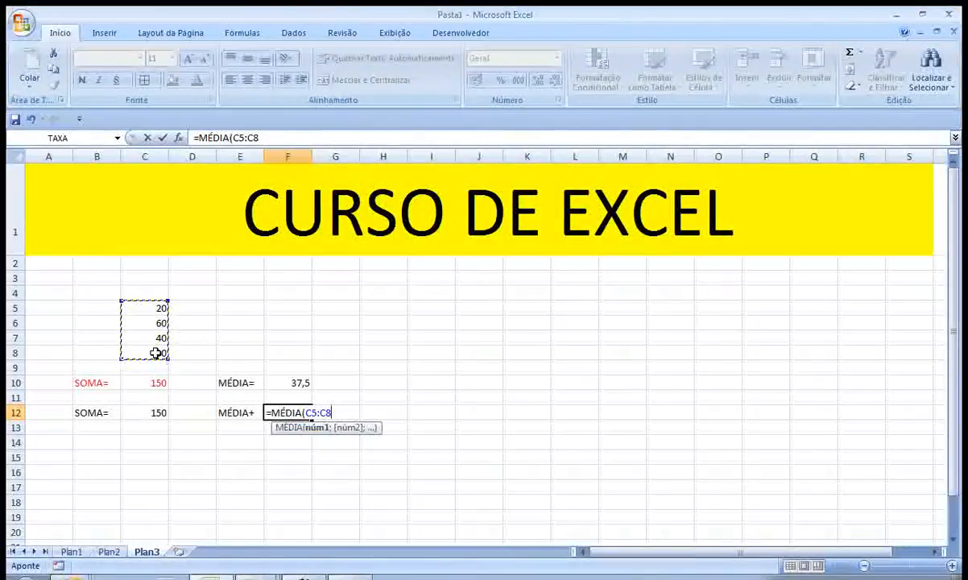
text())
key(Return)
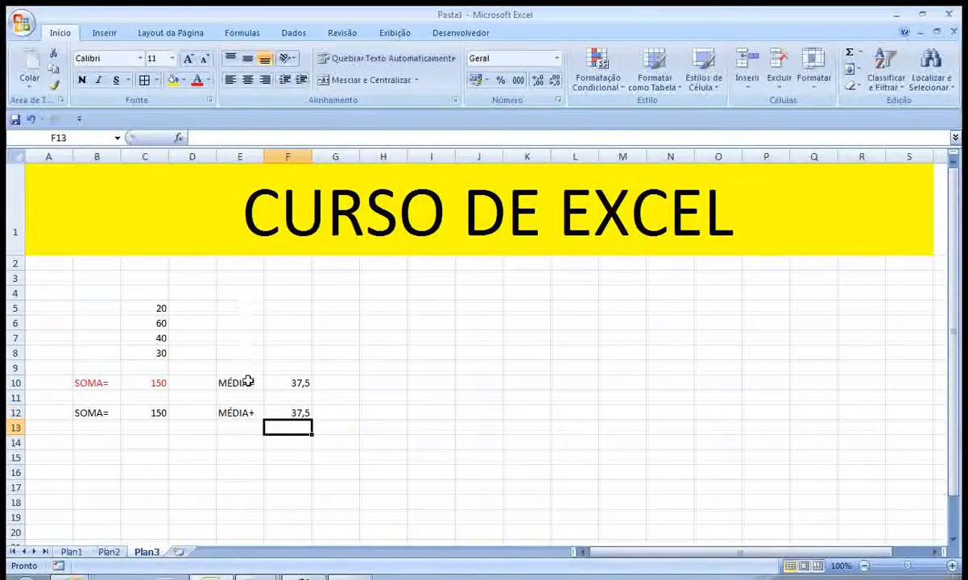
drag(275, 385, 282, 417)
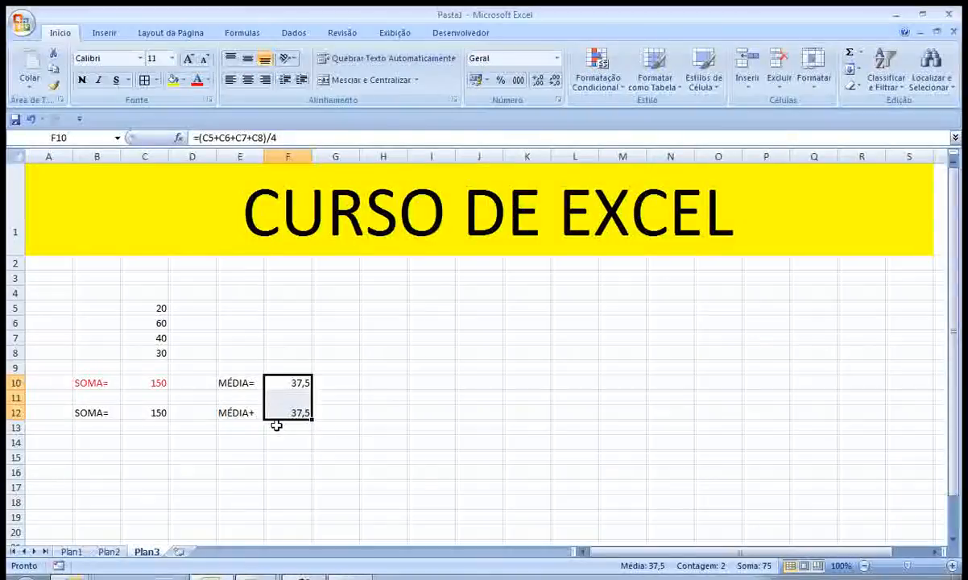
click(103, 383)
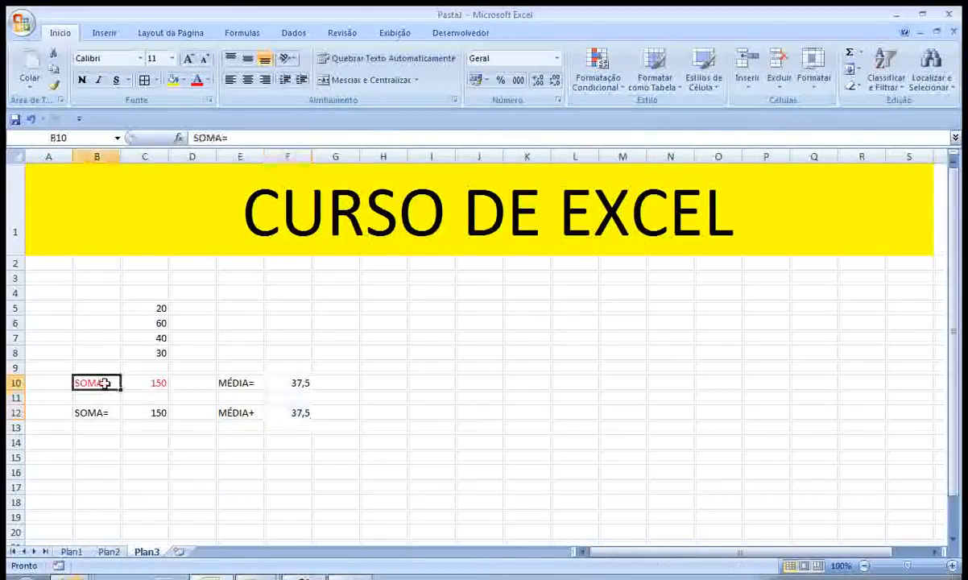
click(229, 381)
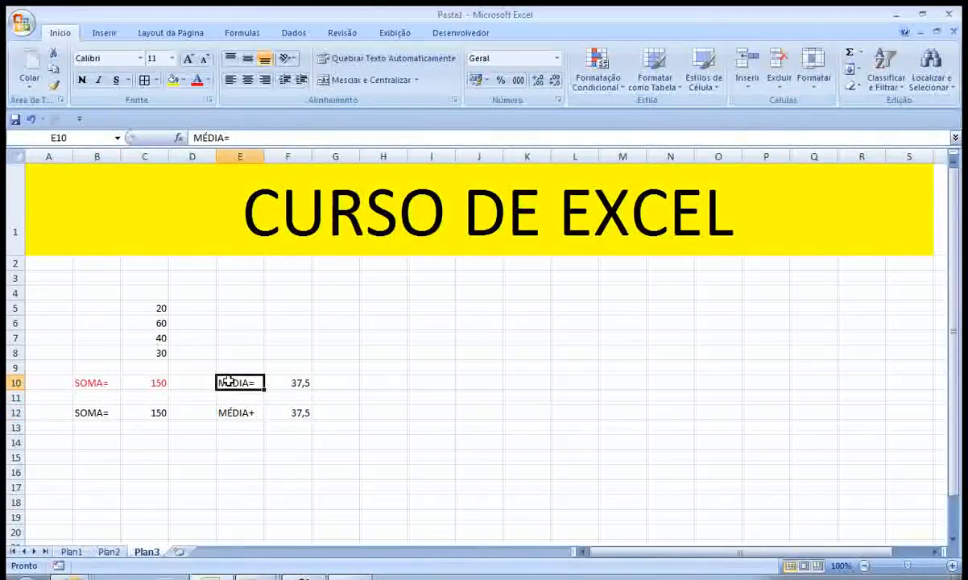
- Enter the label "MÁXIMO=" in cell H10, in the same row as the first average
click(385, 383)
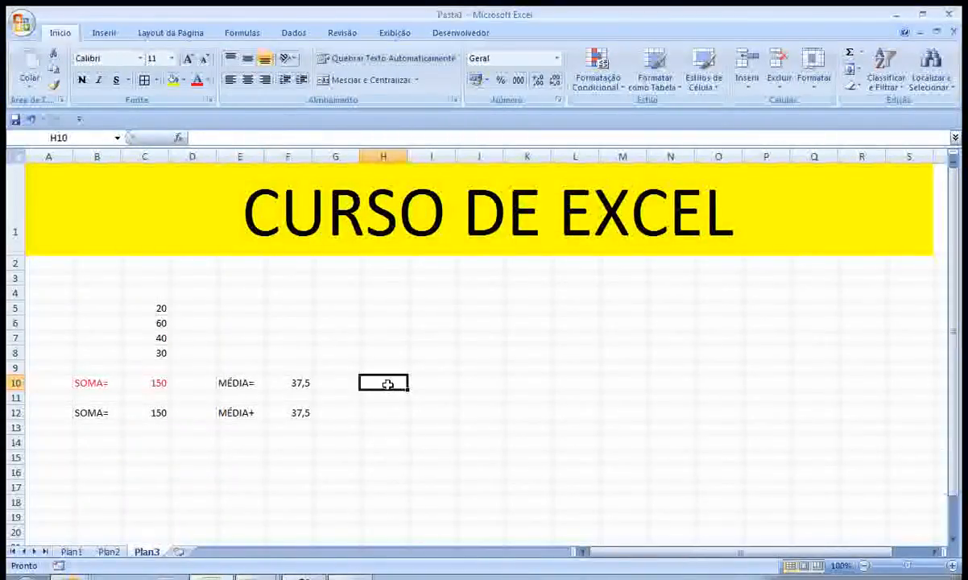
text(MÁX)
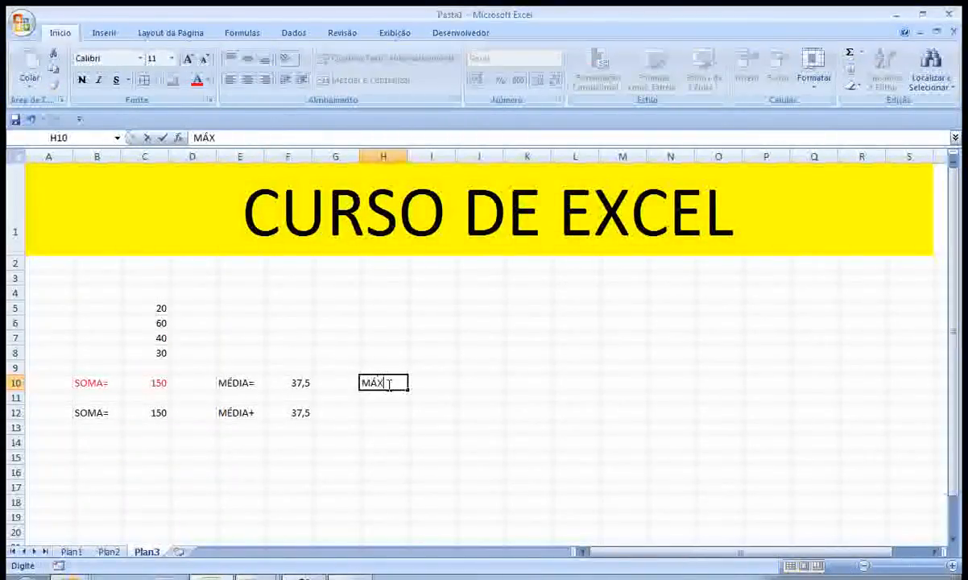
text(IMO)
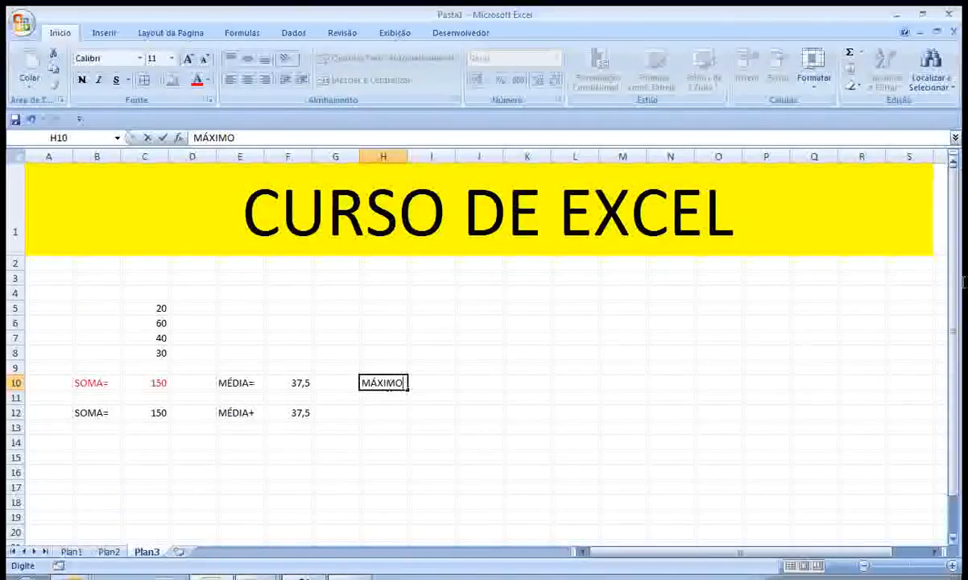
text(=)
key(Return)
key(Up)
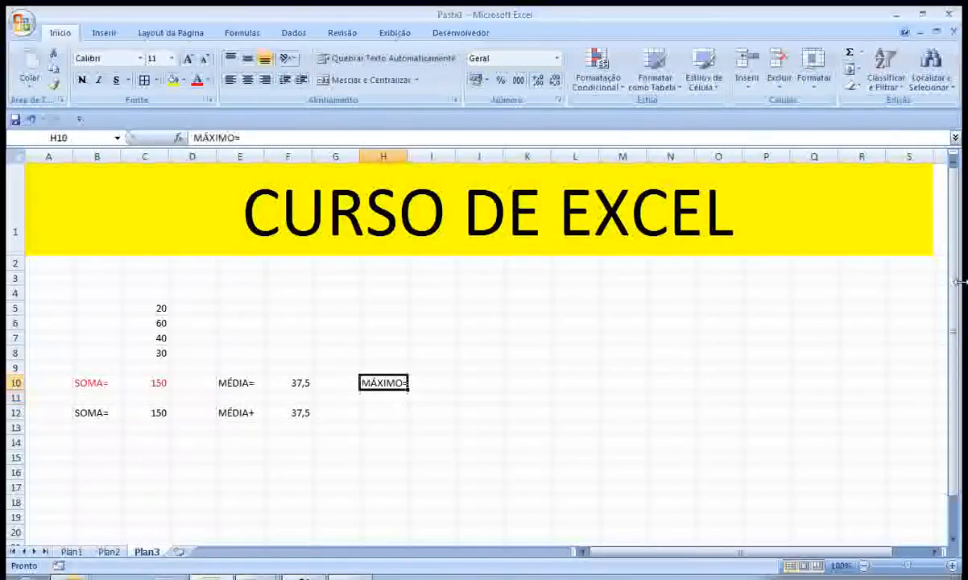
- Fill the four numbers in C5:C8 with yellow and select the cell holding the largest number
drag(136, 307, 139, 352)
click(173, 79)
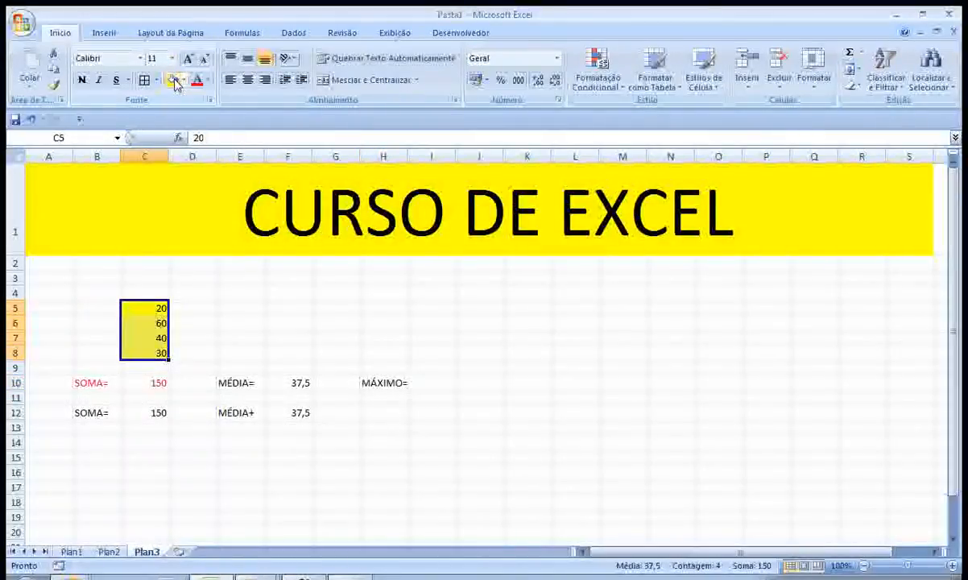
click(155, 323)
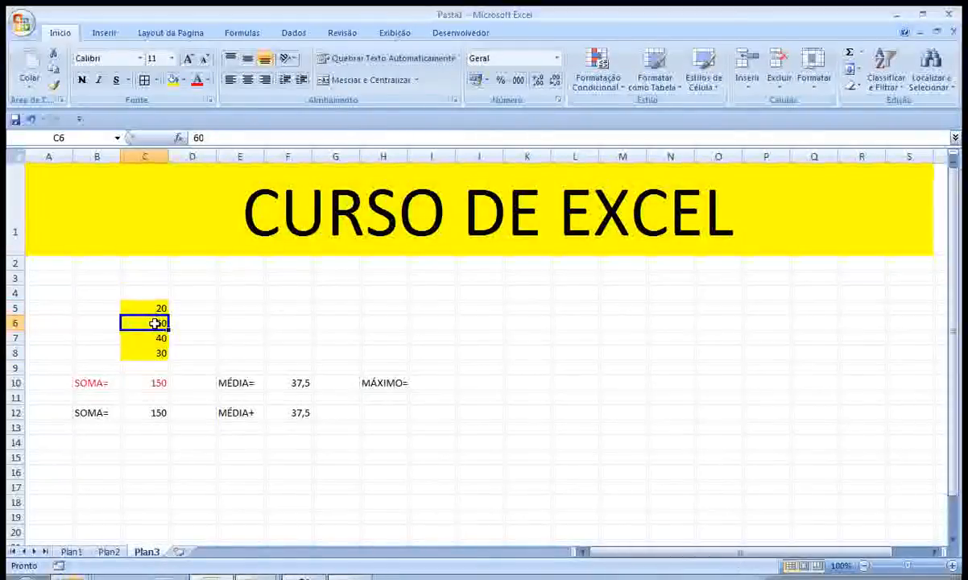
- Enter the maximum manually as 60 in cell I10 beside the MÁXIMO= label
click(433, 383)
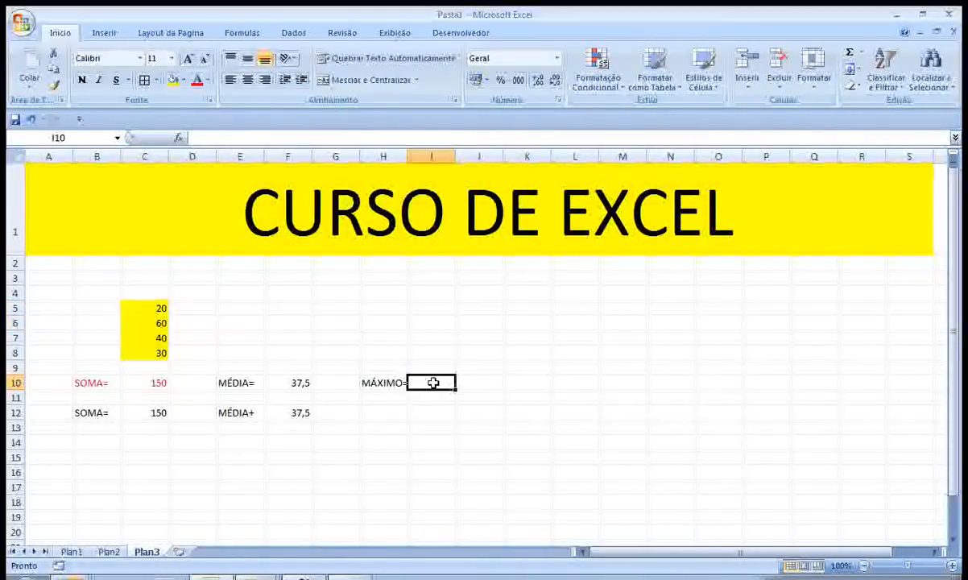
text(60)
key(Return)
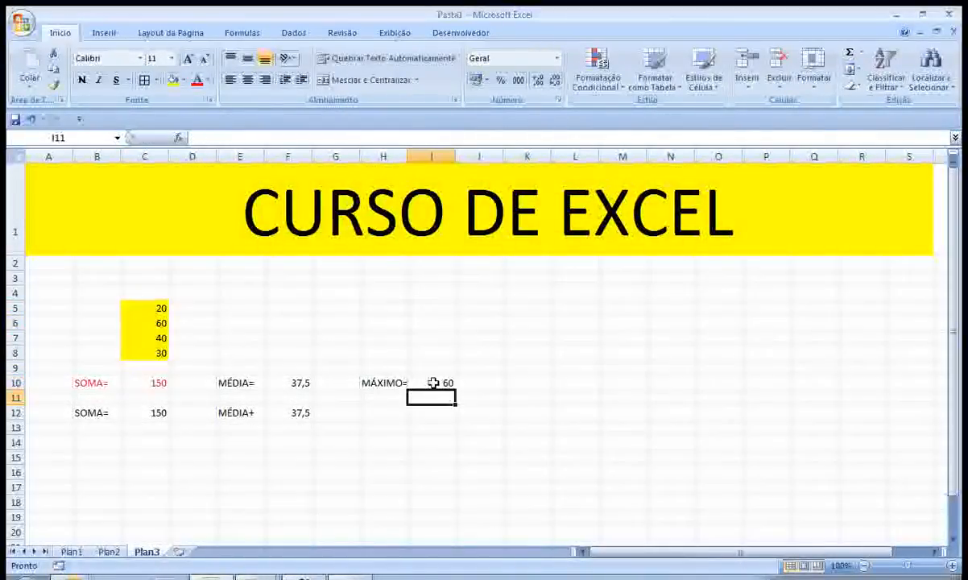
- Copy the MÁXIMO= label from H10 to cell H12
click(395, 410)
click(396, 382)
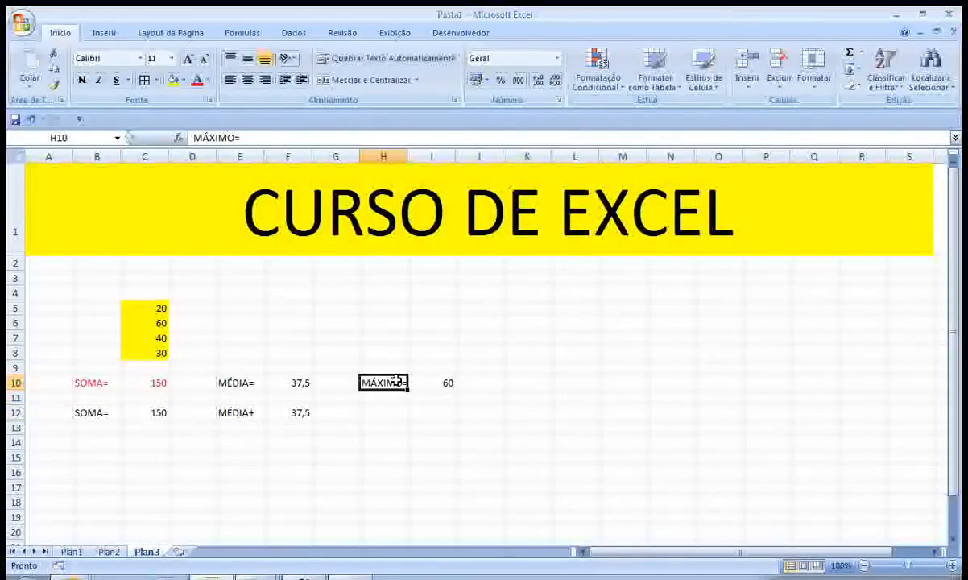
key(ctrl+c)
click(400, 411)
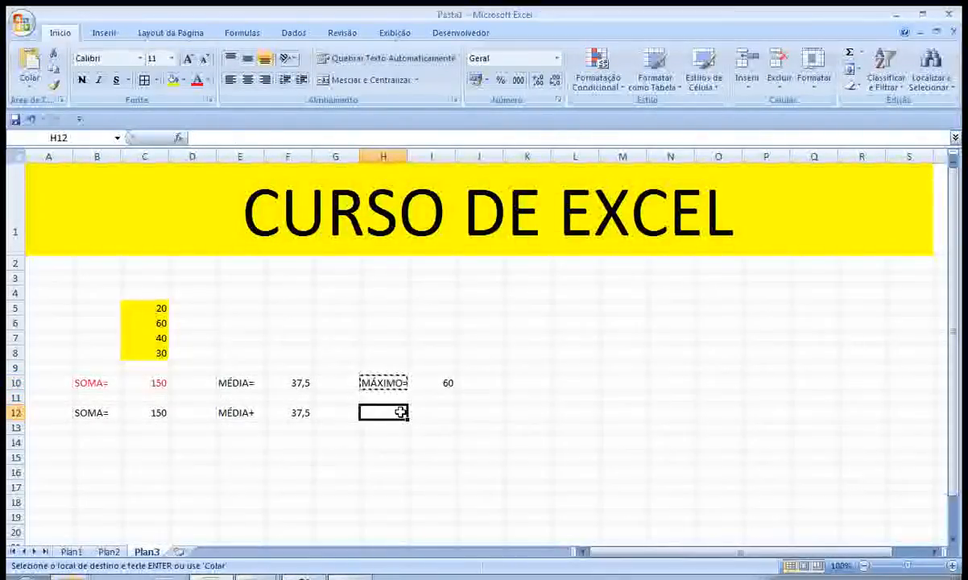
key(ctrl+v)
- Find the largest of the four numbers in cell I12 with the function =MÁXIMO(C5:C8)
click(435, 411)
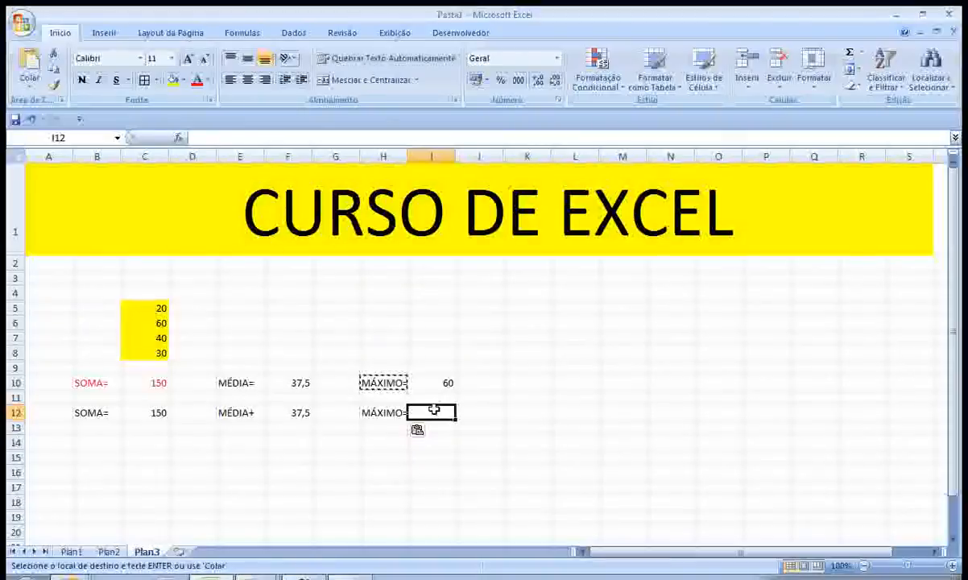
text(=M)
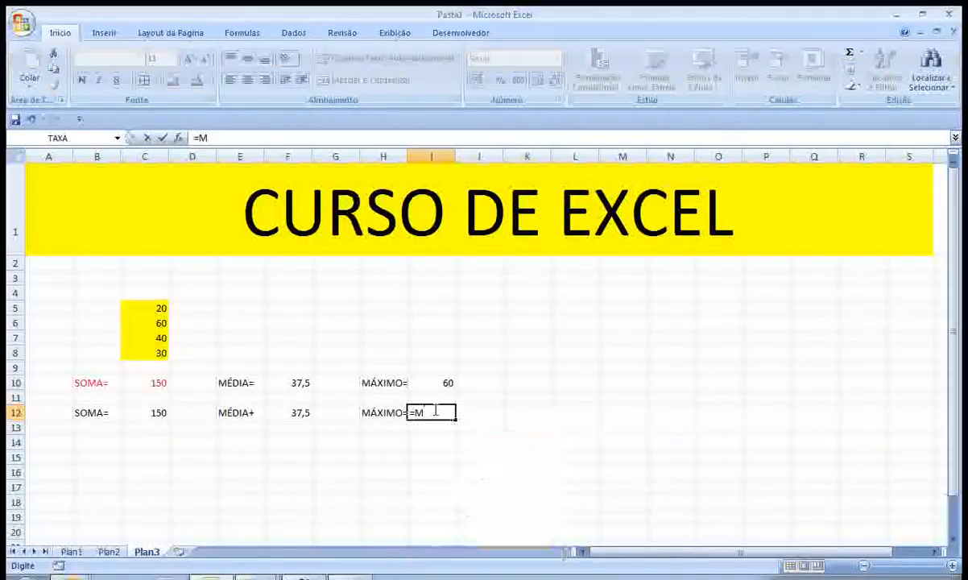
text(Á)
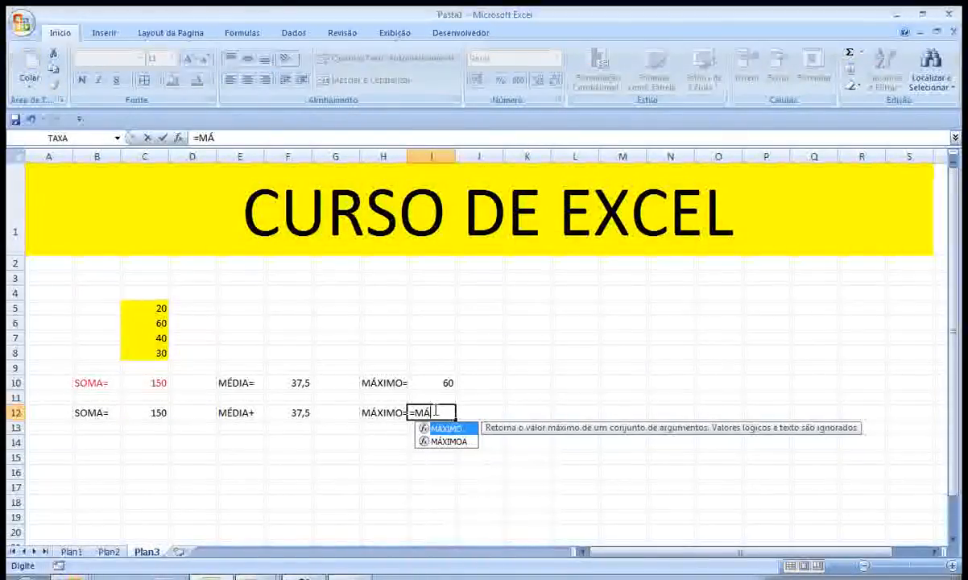
text(XIMO()
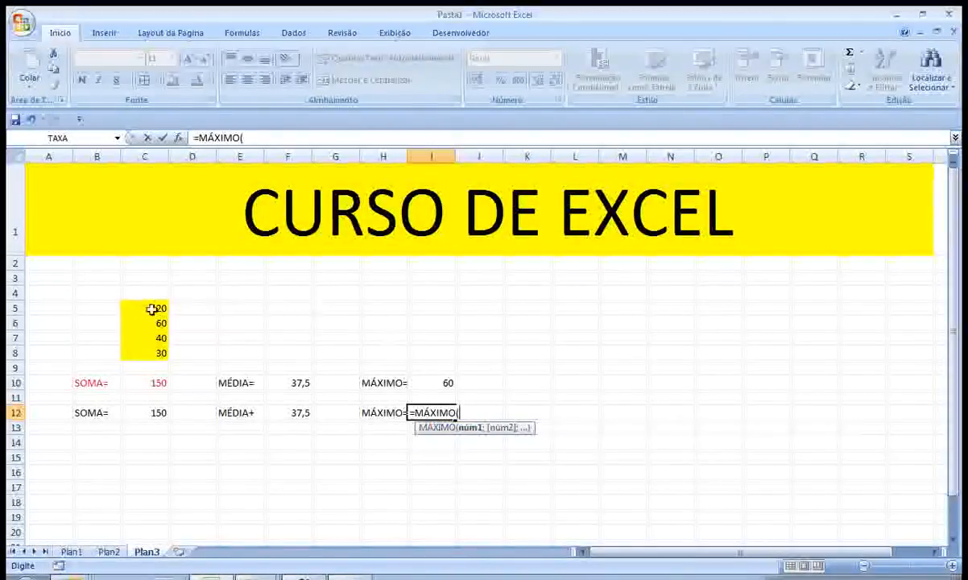
drag(152, 308, 154, 357)
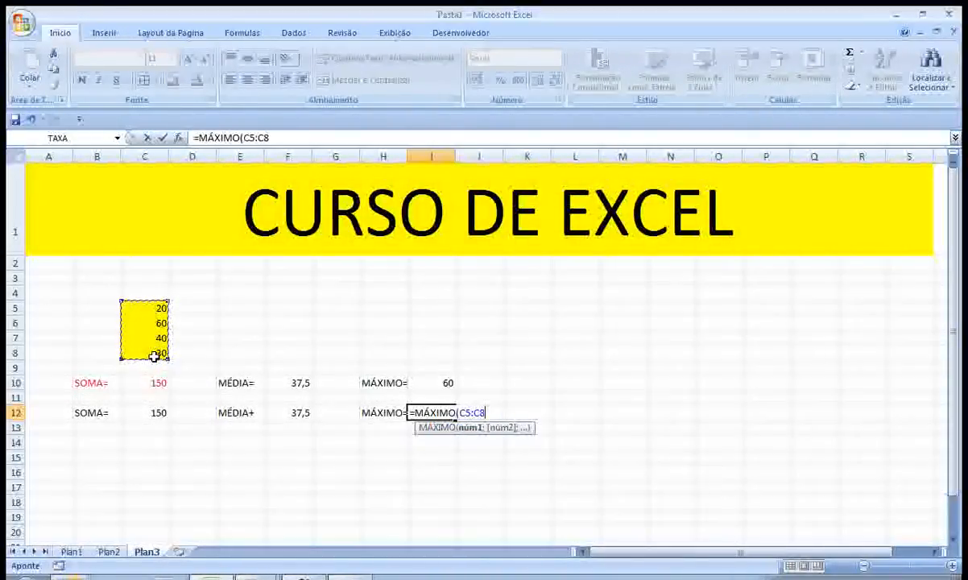
text())
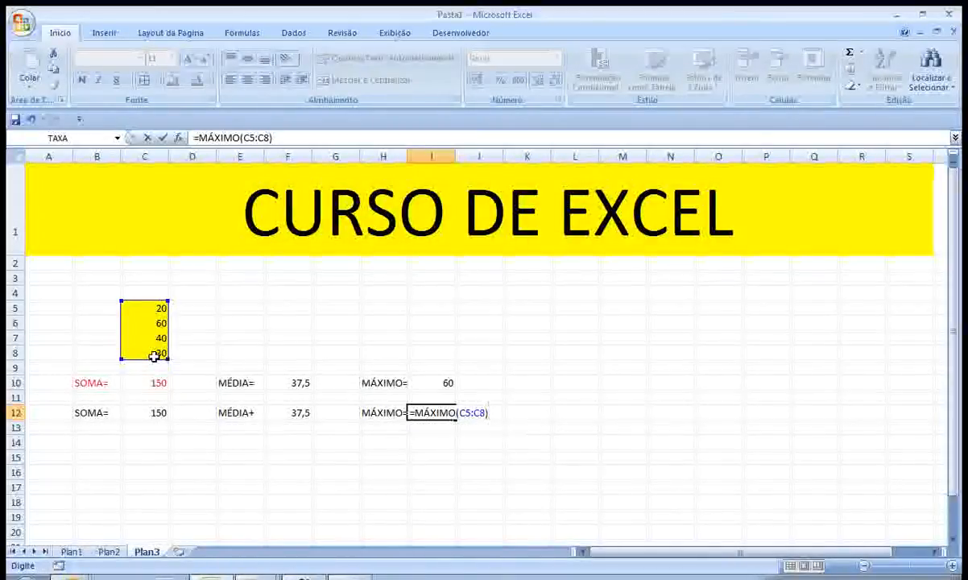
key(Return)
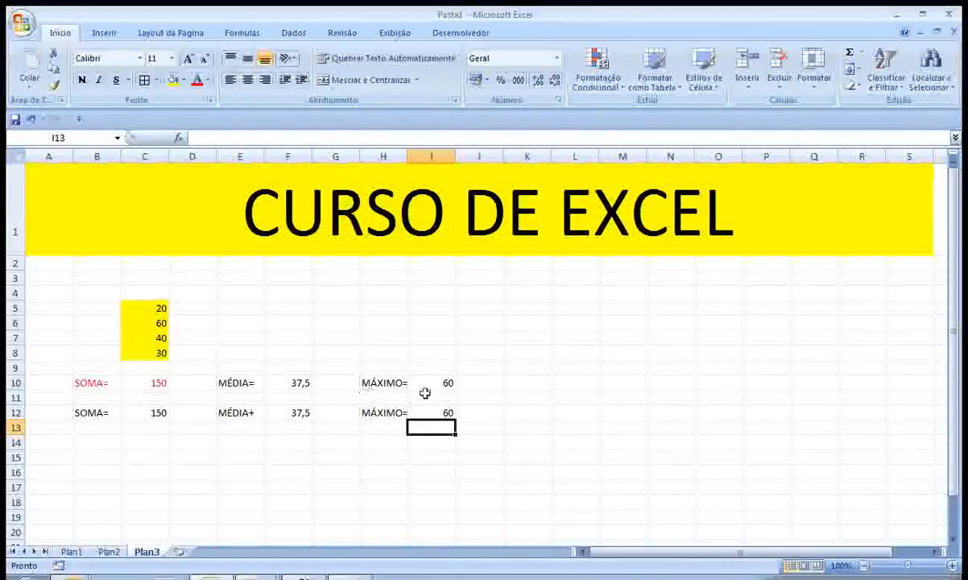
- Enter the label "MÍNIMO=" in cell K10, in the same row as the manually entered maximum
click(518, 385)
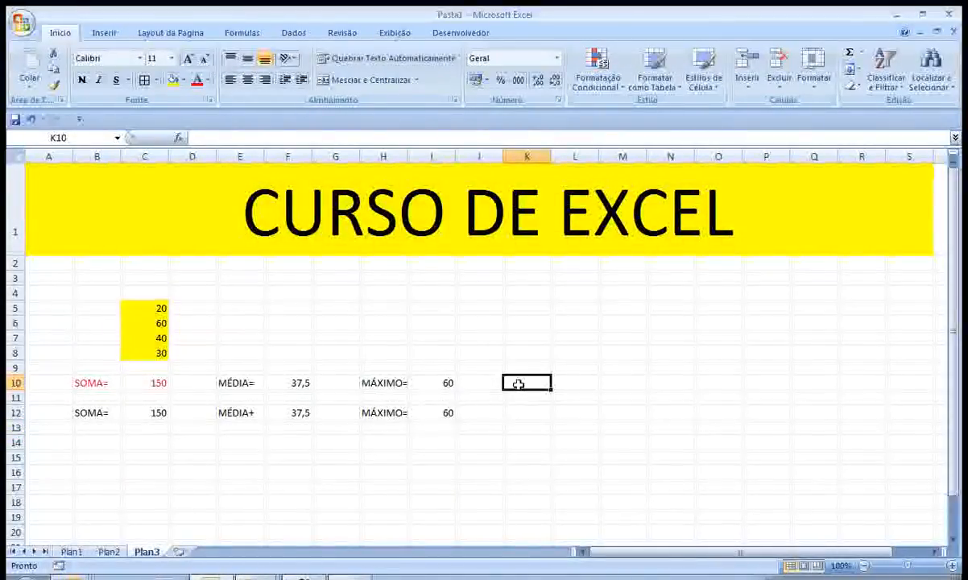
text(MÍNIMO=)
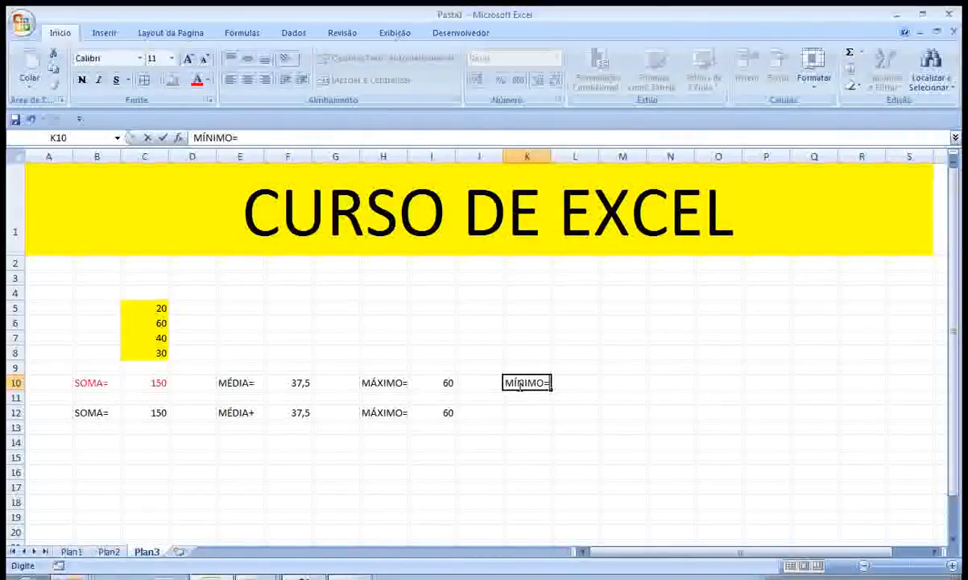
key(Return)
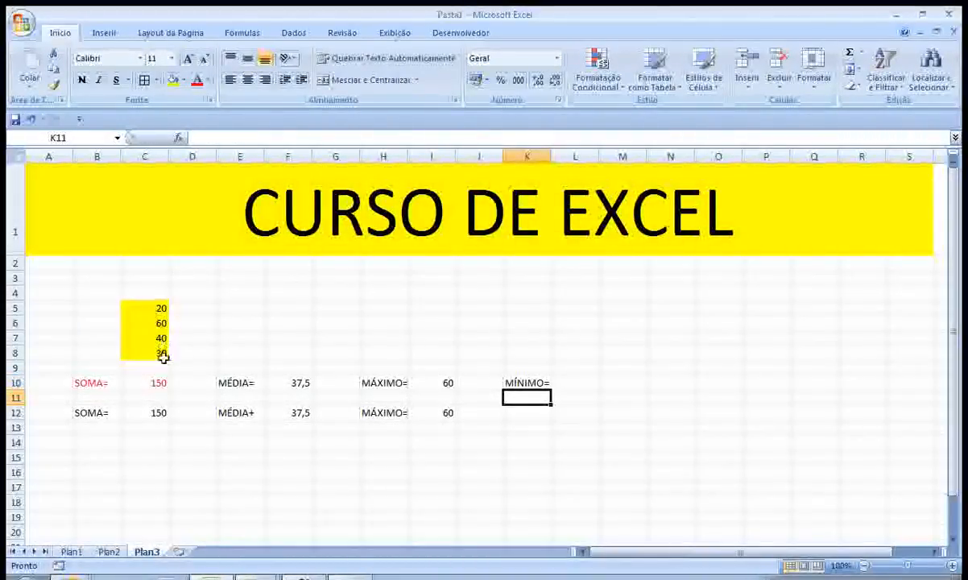
- Enter the minimum manually as 20 in cell L10 beside the MÍNIMO= label
click(569, 386)
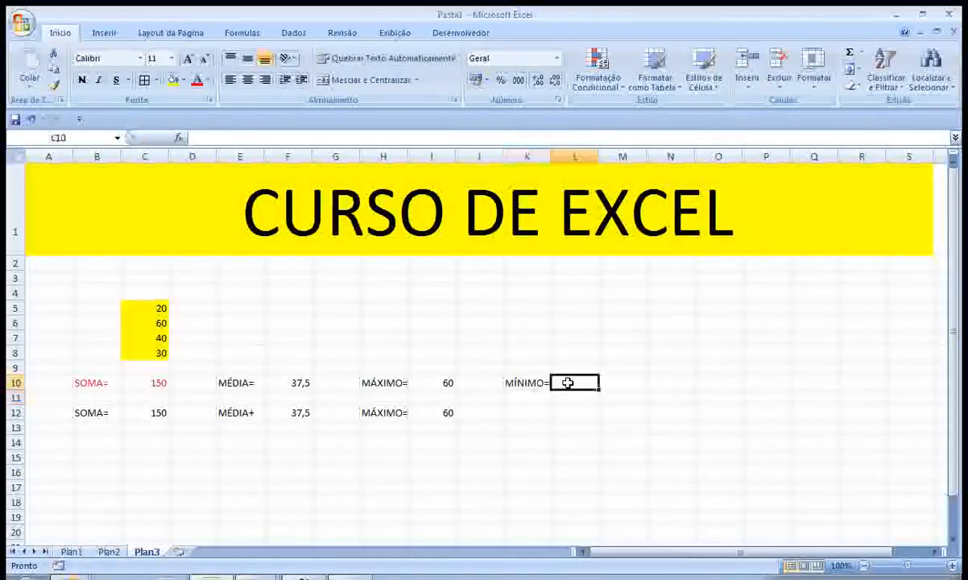
text(20)
key(Return)
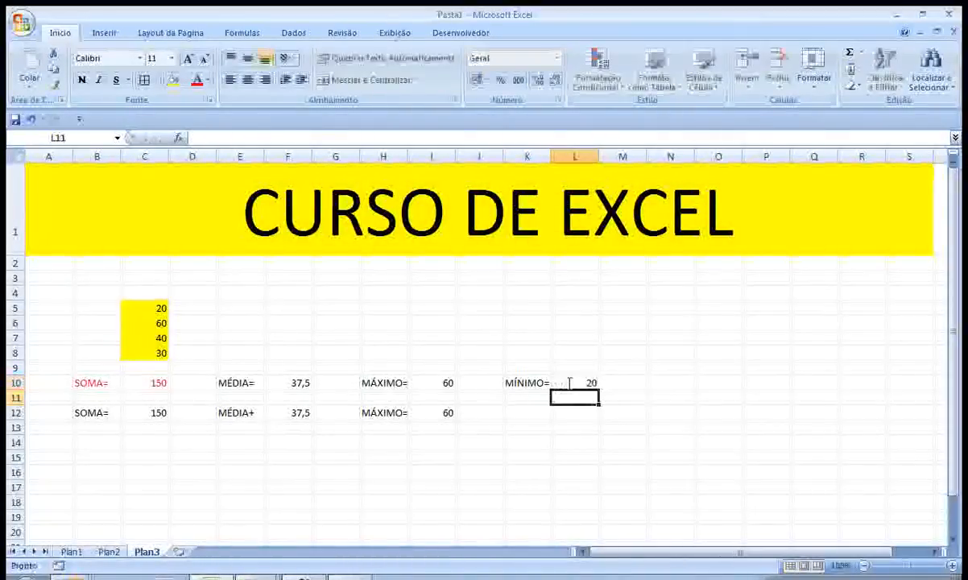
- Enter the label "MÍNIMO=" in cell K12, in the row of function-based results
click(525, 410)
text(M)
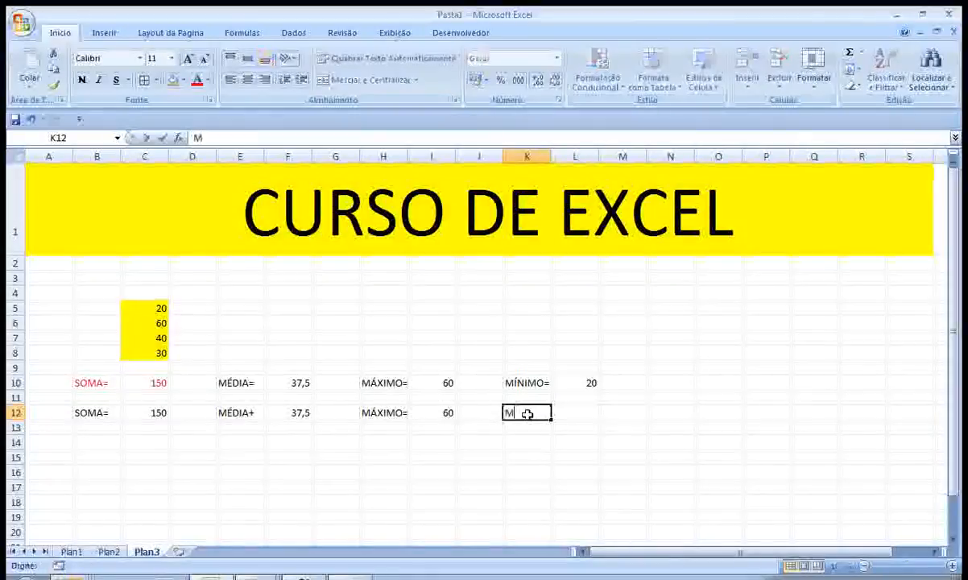
text(ÍNIMO)
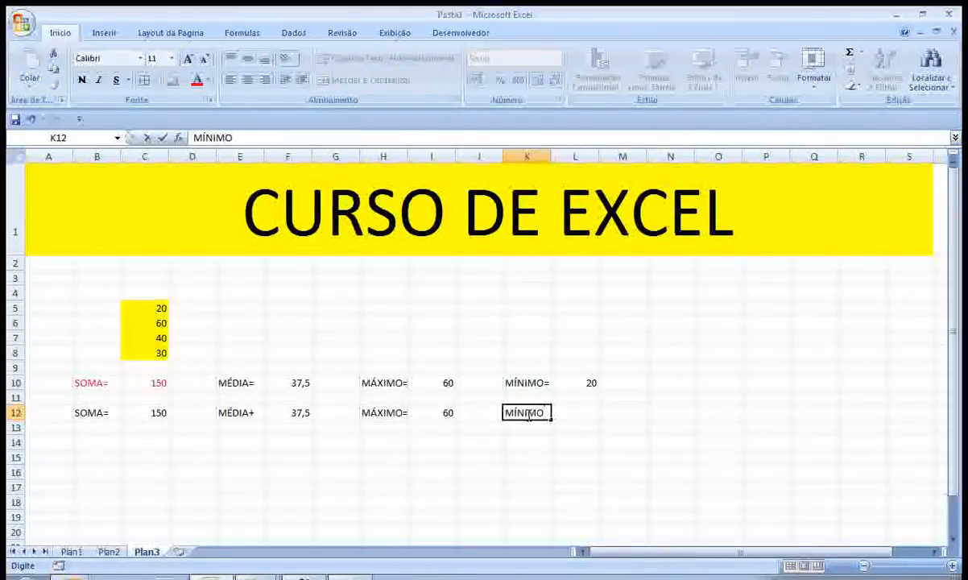
text(=)
key(Return)
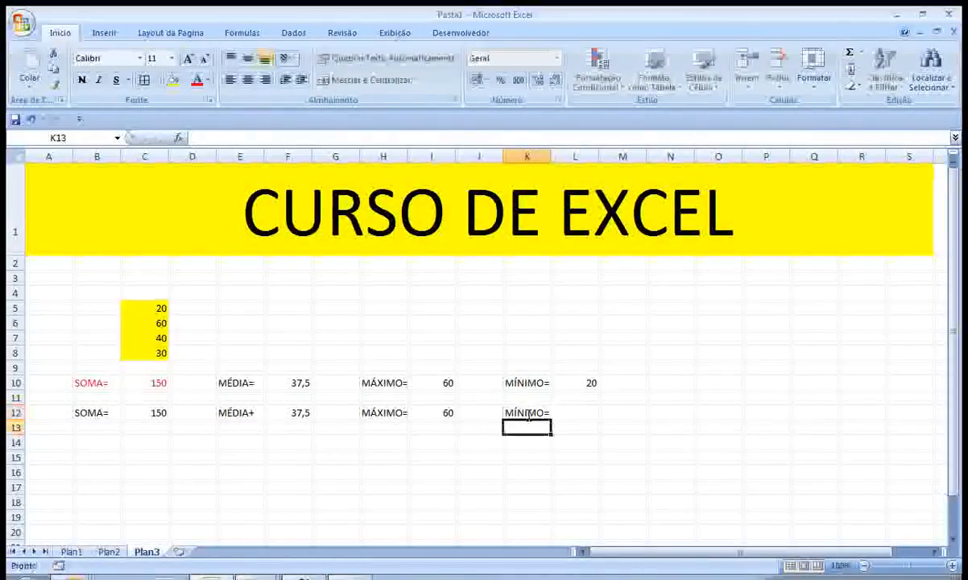
- Find the smallest of the four numbers in cell L12 with the function =MÍNIMO(C5:C8), and compare it with the manual entry
click(528, 413)
key(Right)
text(=M)
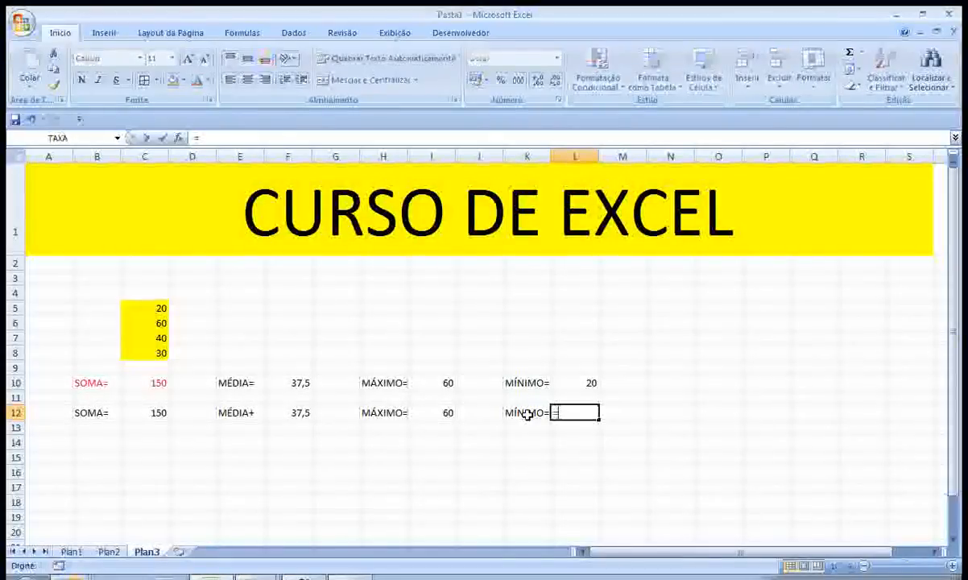
text(NIM)
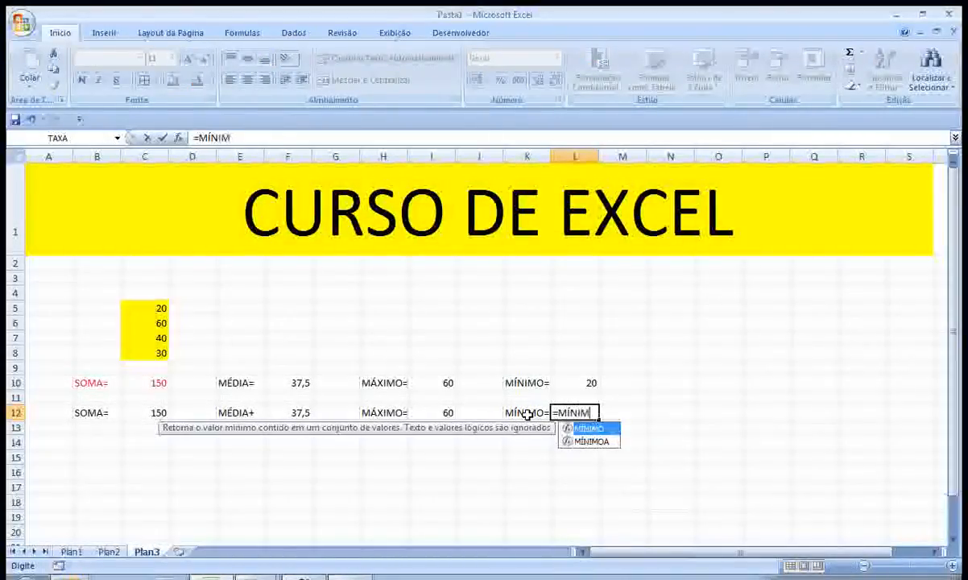
text(O()
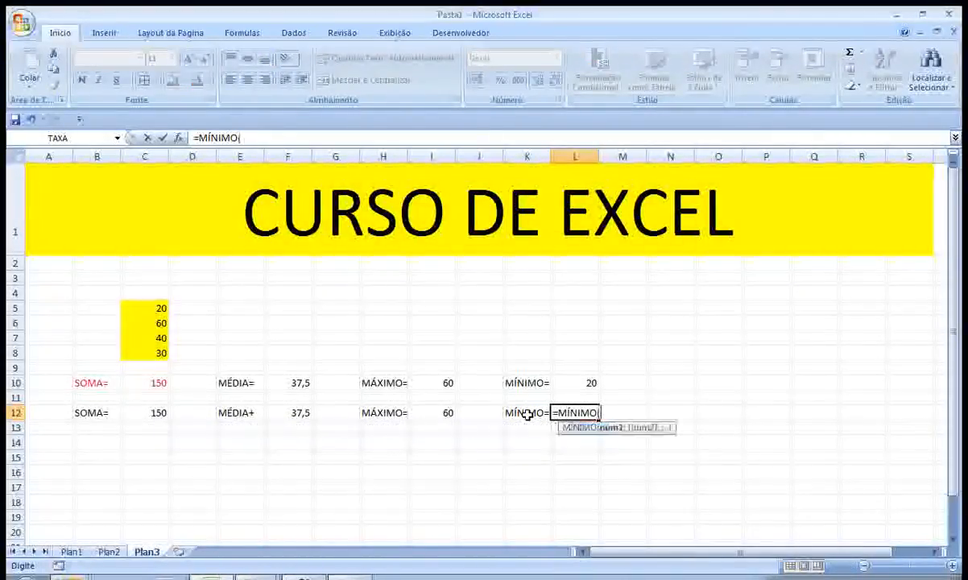
drag(145, 310, 145, 353)
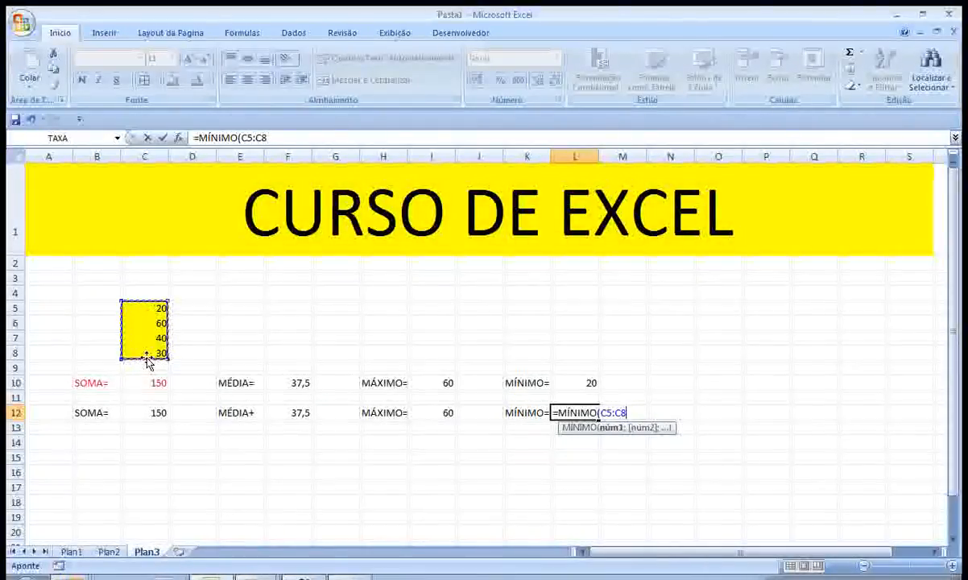
text())
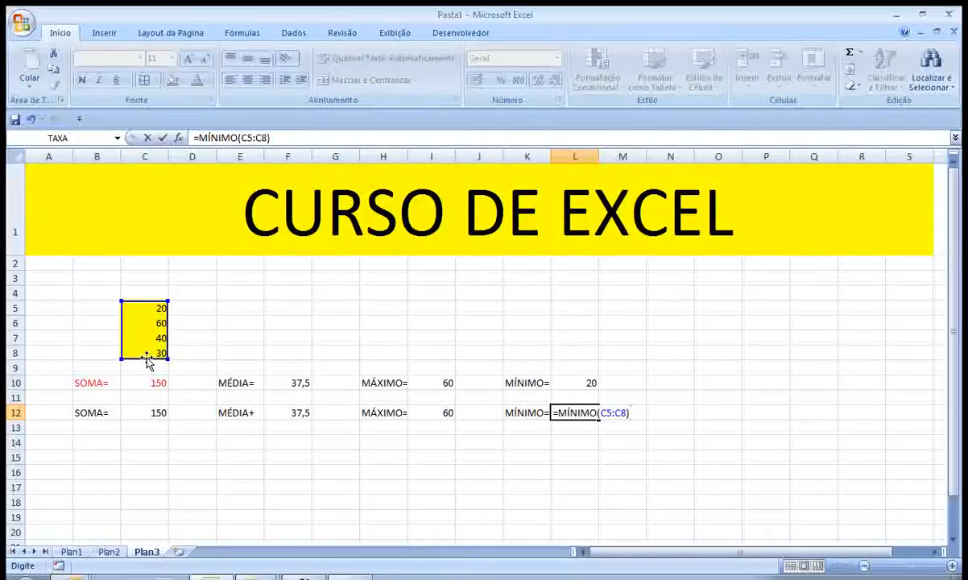
key(Return)
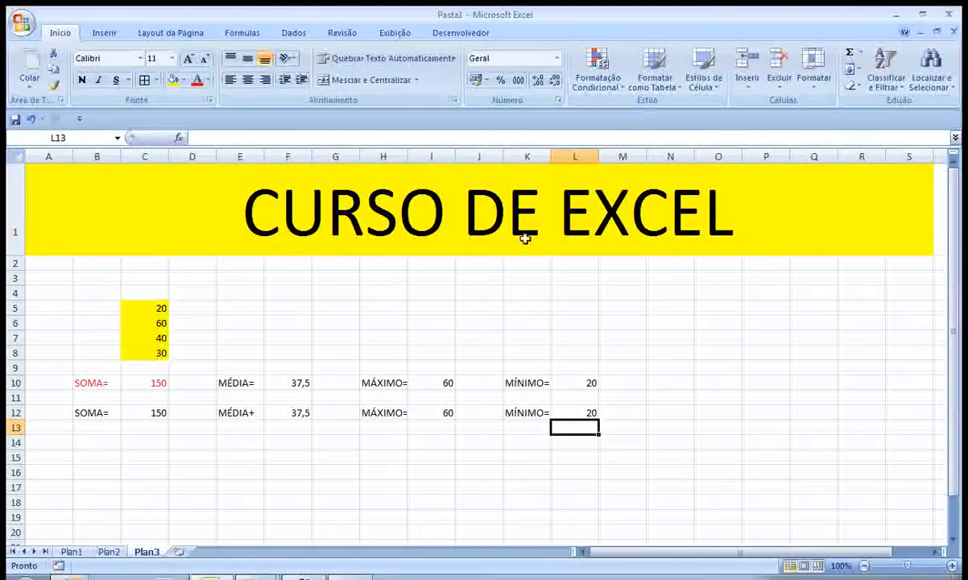
click(588, 385)
click(588, 413)
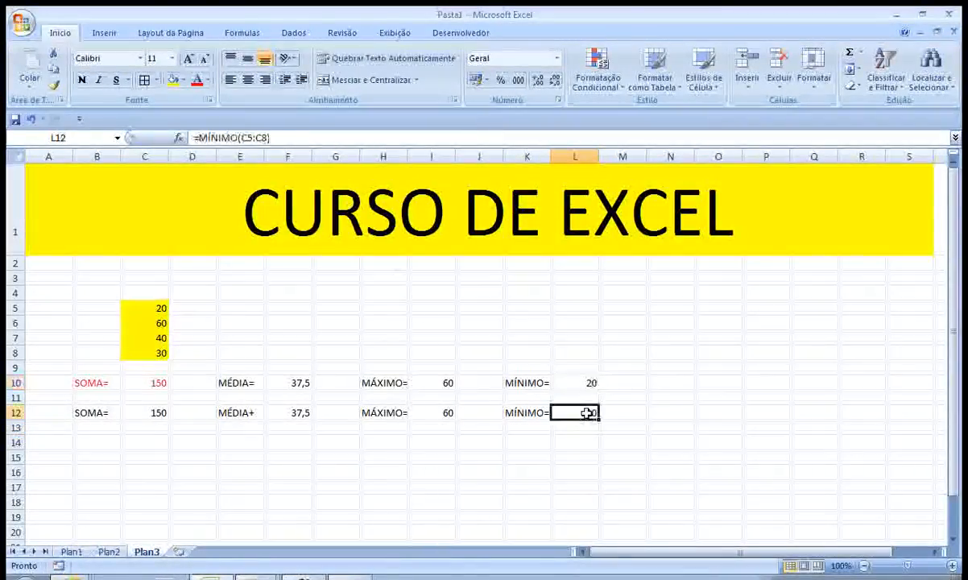